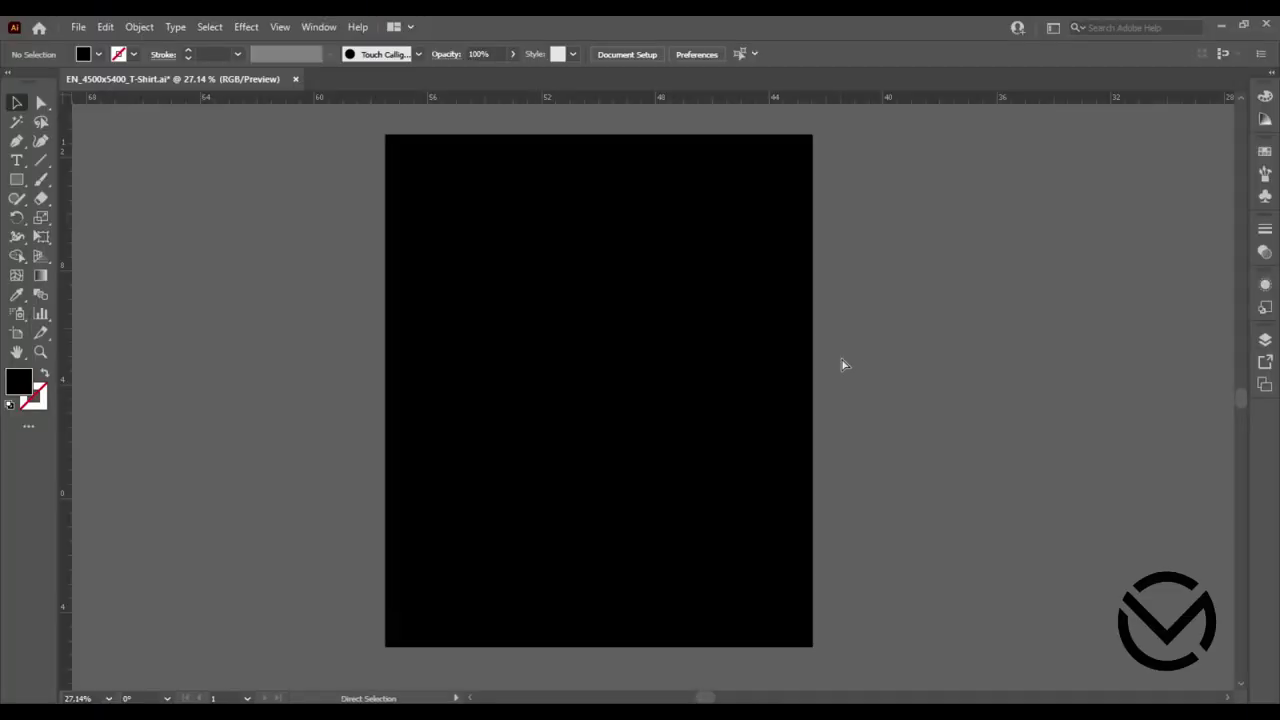
Paste the slogan text, make it white and move it near the artboard top.
{"action": "key", "text": "ctrl+v"}
{"action": "mouse_move", "coordinate": [844, 404]}
{"action": "left_mouse_down"}
{"action": "mouse_move", "coordinate": [829, 394]}
{"action": "mouse_move", "coordinate": [822, 697]}
{"action": "mouse_move", "coordinate": [823, 675]}
{"action": "left_mouse_up"}
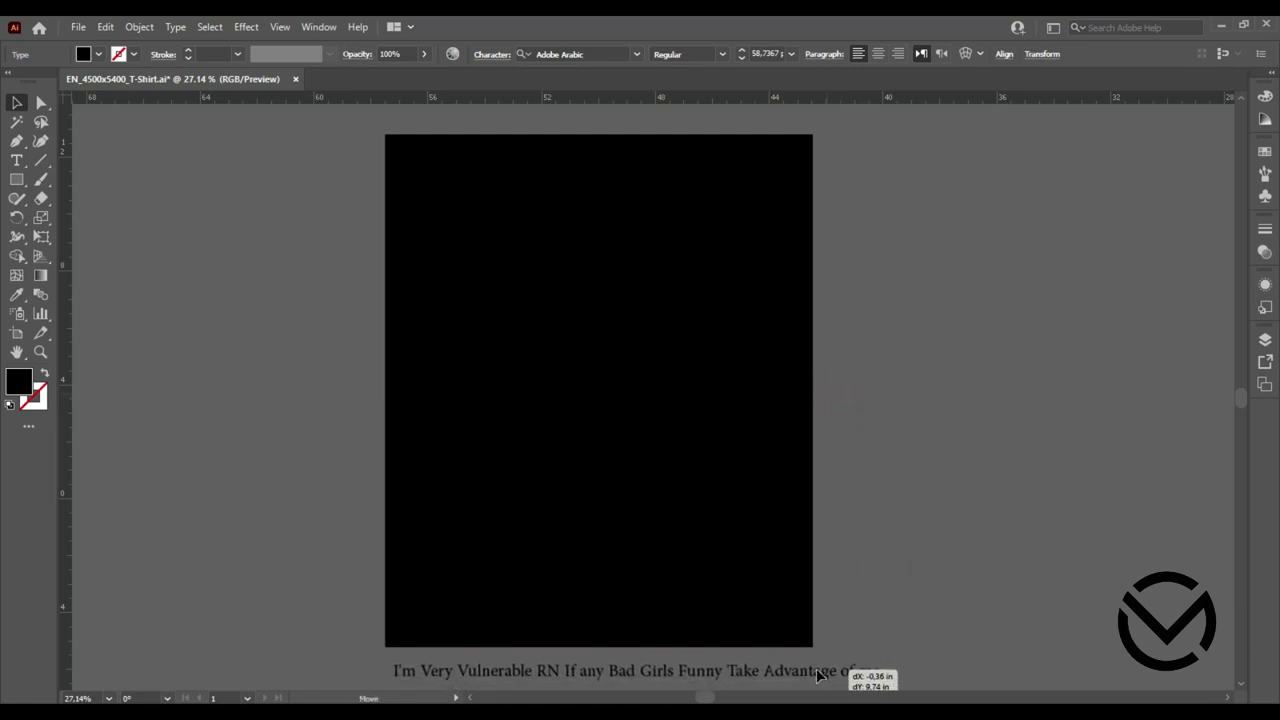
{"action": "left_click", "coordinate": [1264, 157]}
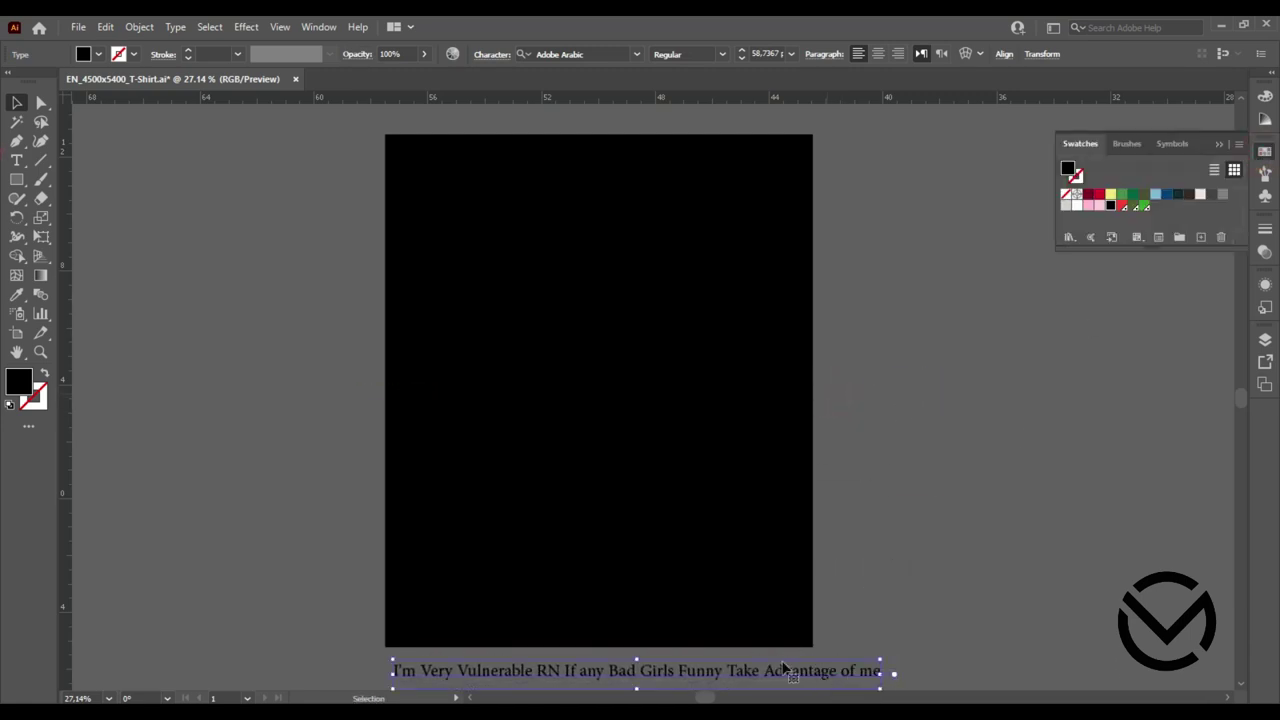
{"action": "left_click", "coordinate": [1077, 205]}
{"action": "mouse_move", "coordinate": [738, 677]}
{"action": "left_mouse_down"}
{"action": "mouse_move", "coordinate": [771, 294]}
{"action": "mouse_move", "coordinate": [757, 234]}
{"action": "left_mouse_up"}
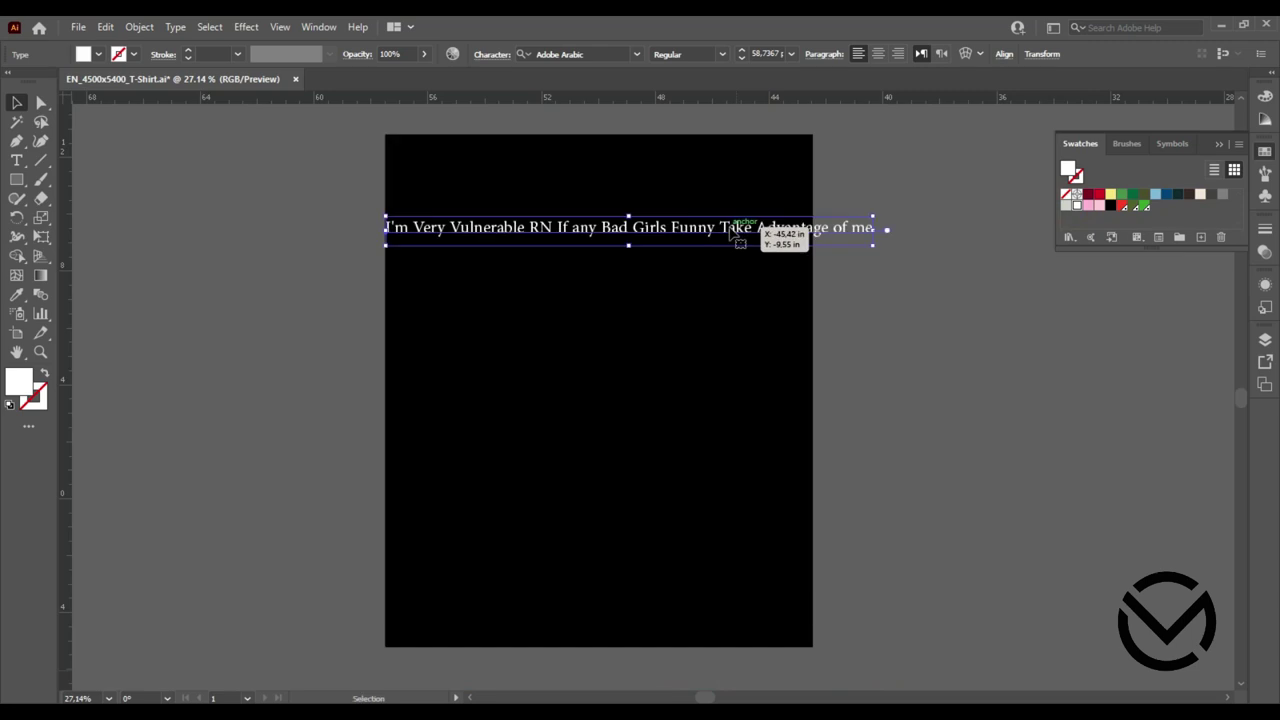
{"action": "left_click", "coordinate": [685, 293]}
Alt-drag a duplicate of the slogan line just below the original.
{"action": "left_click", "coordinate": [1218, 144]}
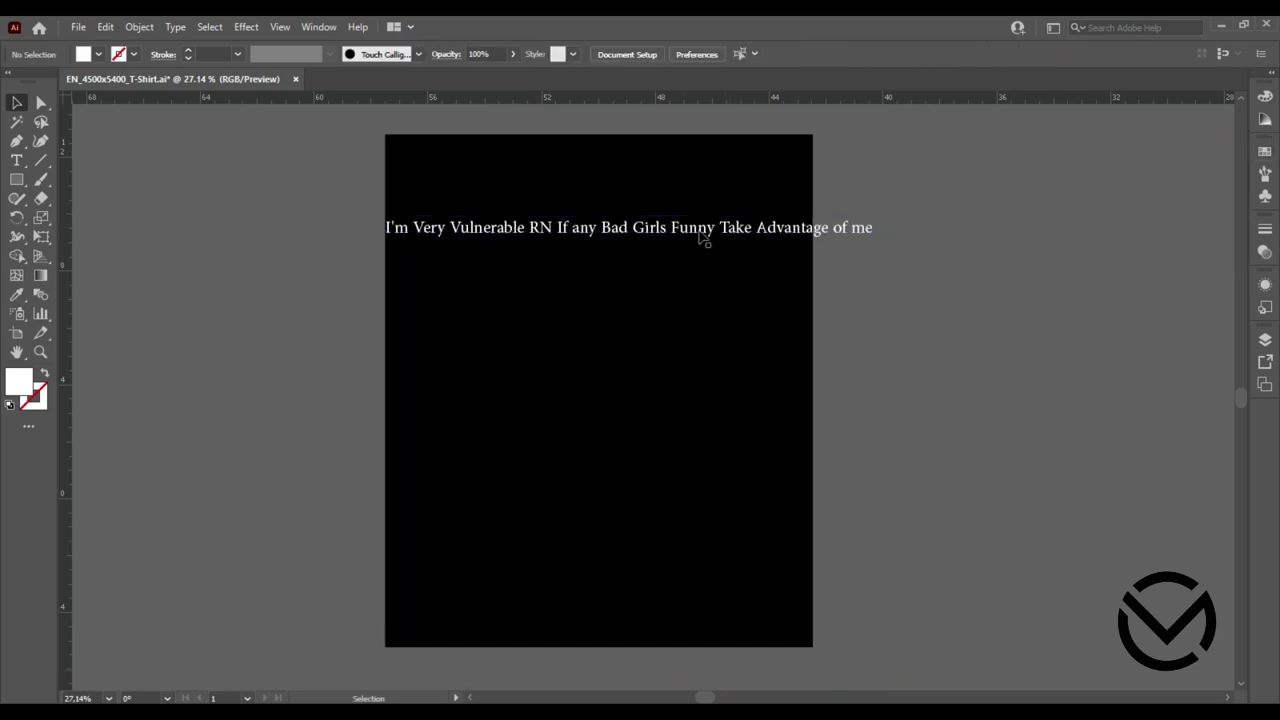
{"action": "left_click", "coordinate": [576, 234]}
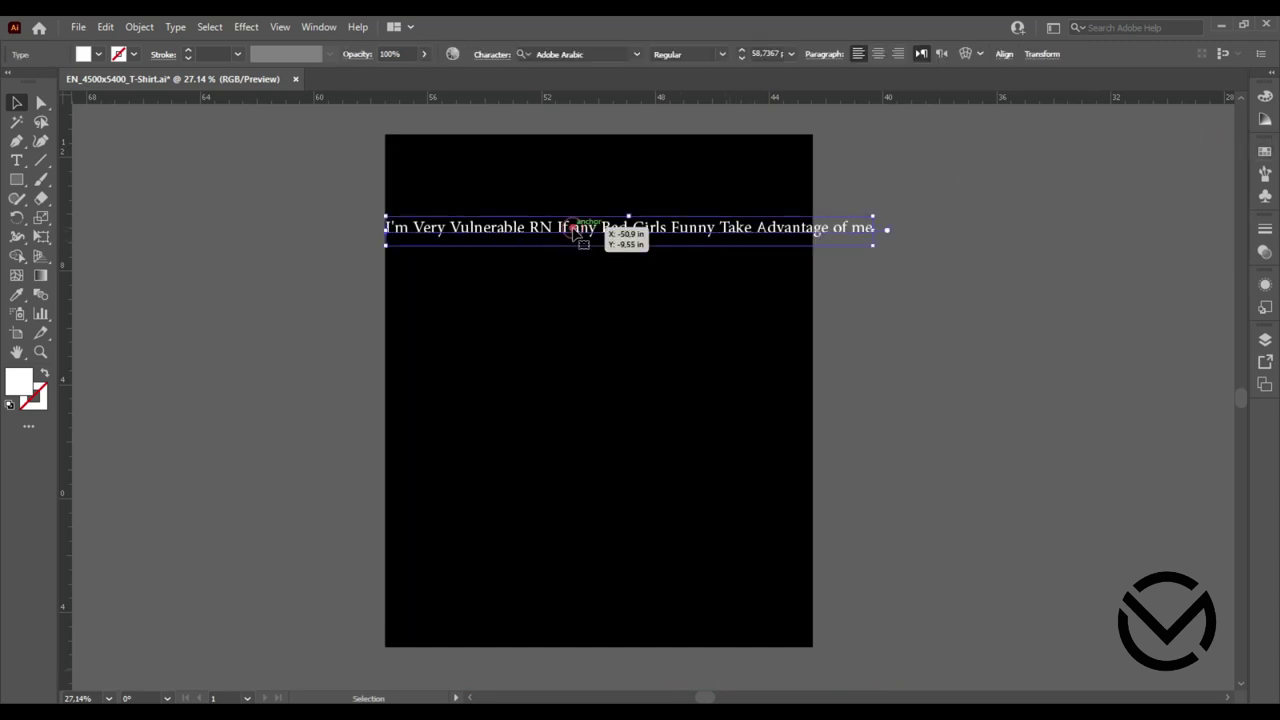
{"action": "left_click", "coordinate": [479, 263]}
{"action": "left_click", "coordinate": [478, 230]}
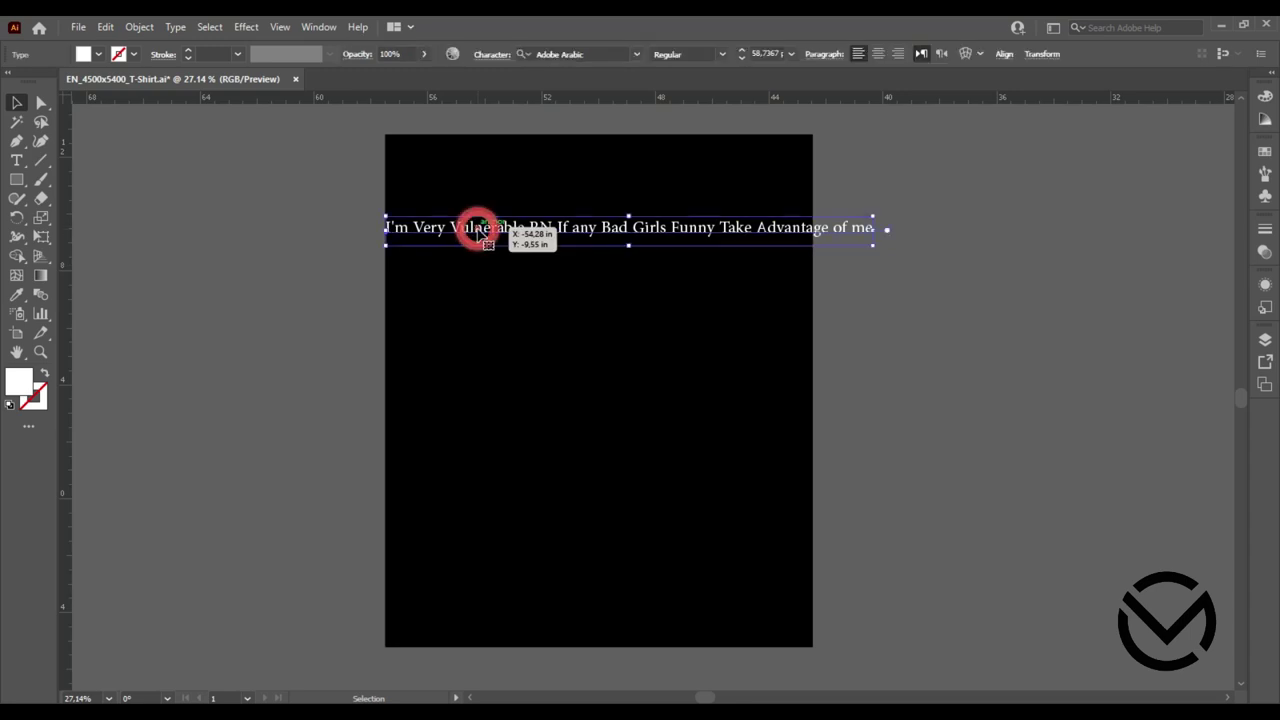
{"action": "left_click_drag", "start_coordinate": [479, 233], "coordinate": [479, 258]}
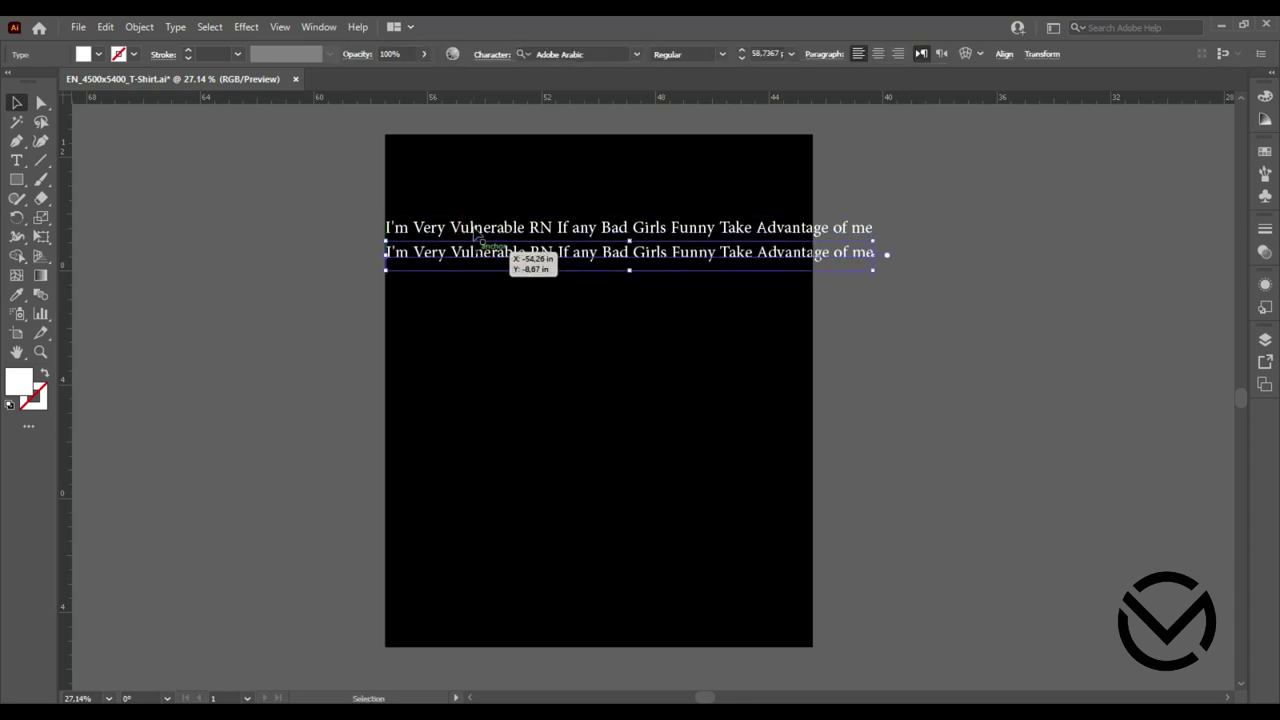
Trim the top line down to I'm Very.
{"action": "double_click", "coordinate": [473, 224]}
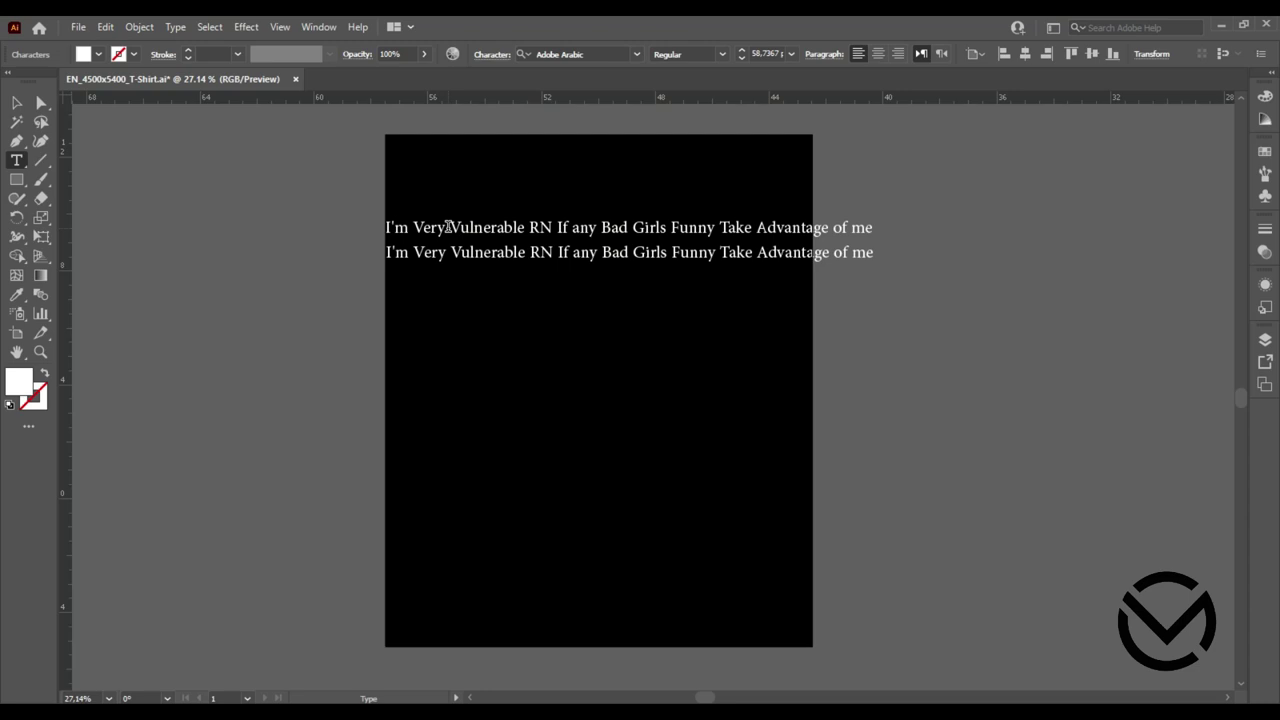
{"action": "double_click", "coordinate": [462, 227]}
{"action": "left_click_drag", "start_coordinate": [444, 229], "coordinate": [868, 228]}
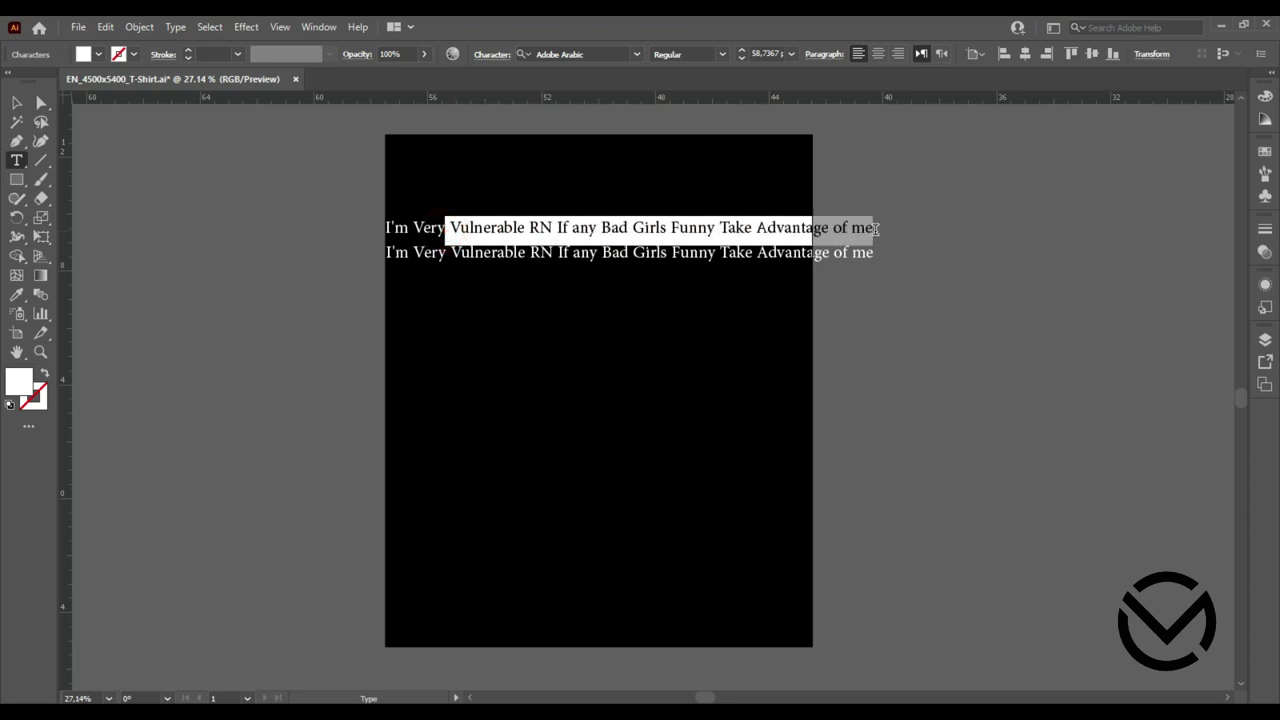
{"action": "key", "text": "BackSpace"}
Add more copies of the line and trim the second line to Vulnerable.
{"action": "left_click", "coordinate": [15, 104]}
{"action": "left_click_drag", "start_coordinate": [523, 252], "coordinate": [543, 414]}
{"action": "key", "text": "t"}
{"action": "left_click", "coordinate": [517, 250]}
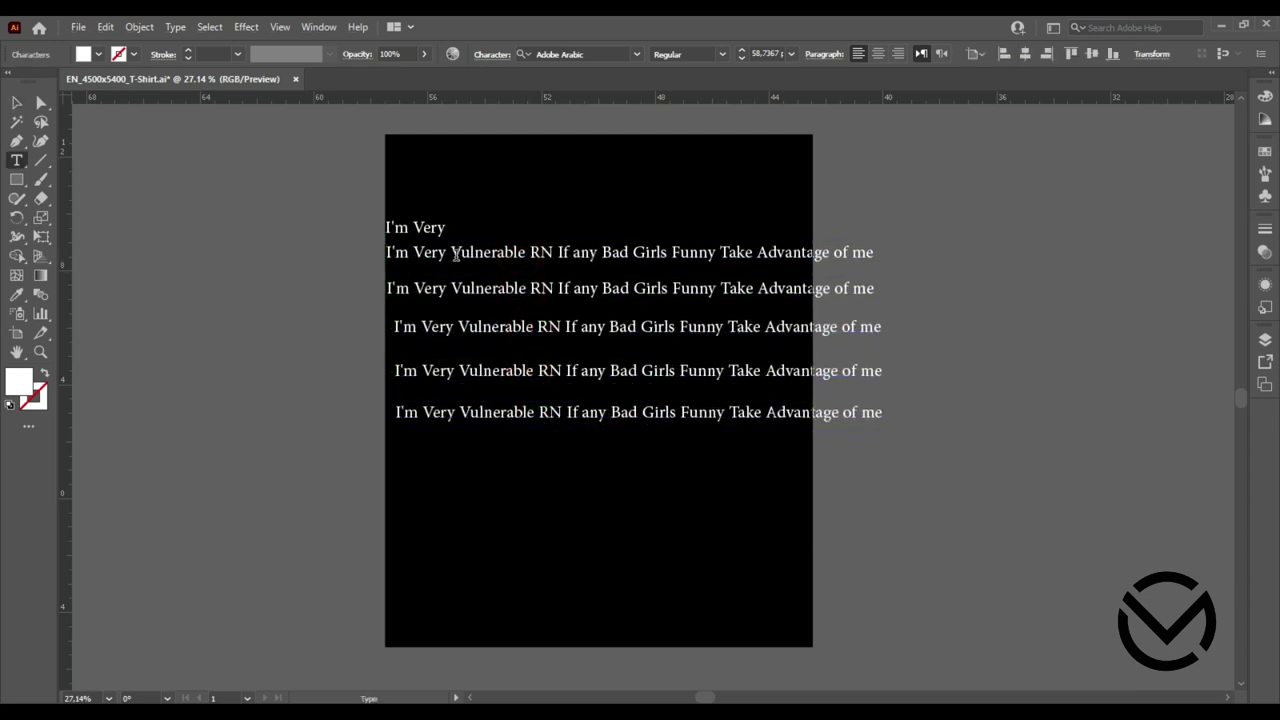
{"action": "left_click_drag", "start_coordinate": [455, 254], "coordinate": [364, 255]}
{"action": "left_click_drag", "start_coordinate": [452, 252], "coordinate": [384, 254]}
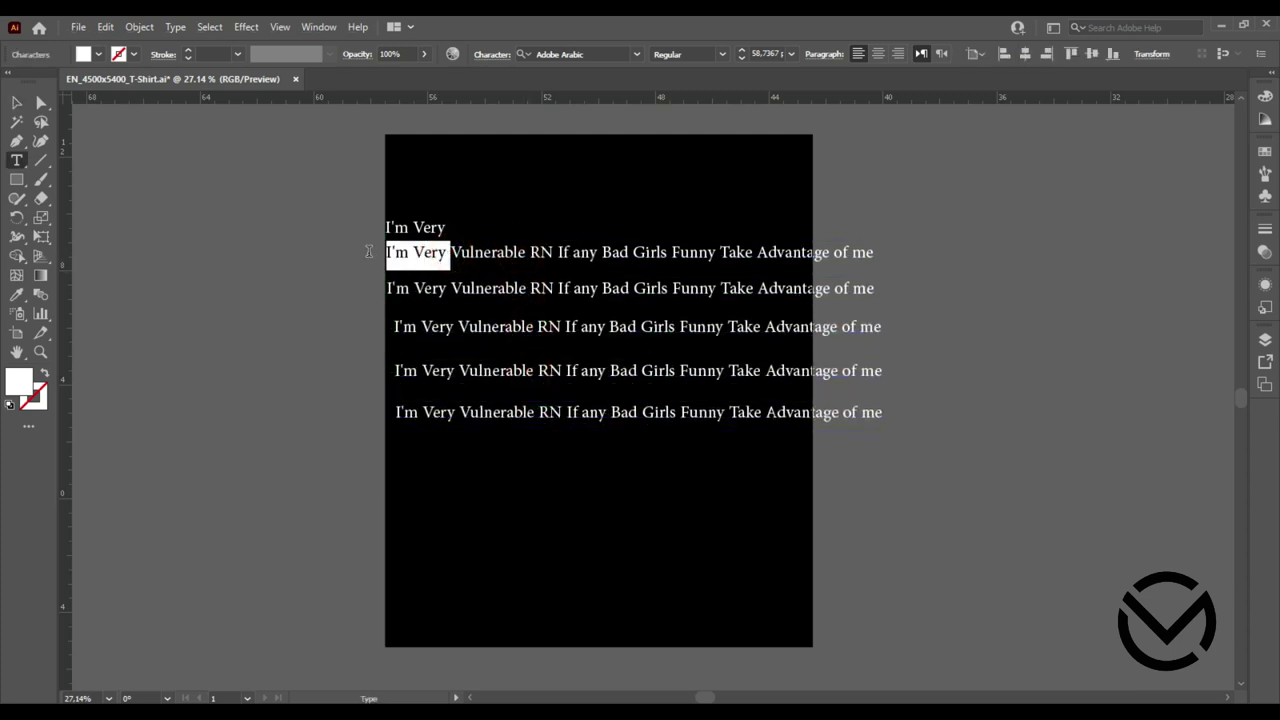
{"action": "key", "text": "BackSpace"}
{"action": "left_click_drag", "start_coordinate": [461, 252], "coordinate": [818, 256]}
{"action": "key", "text": "BackSpace"}
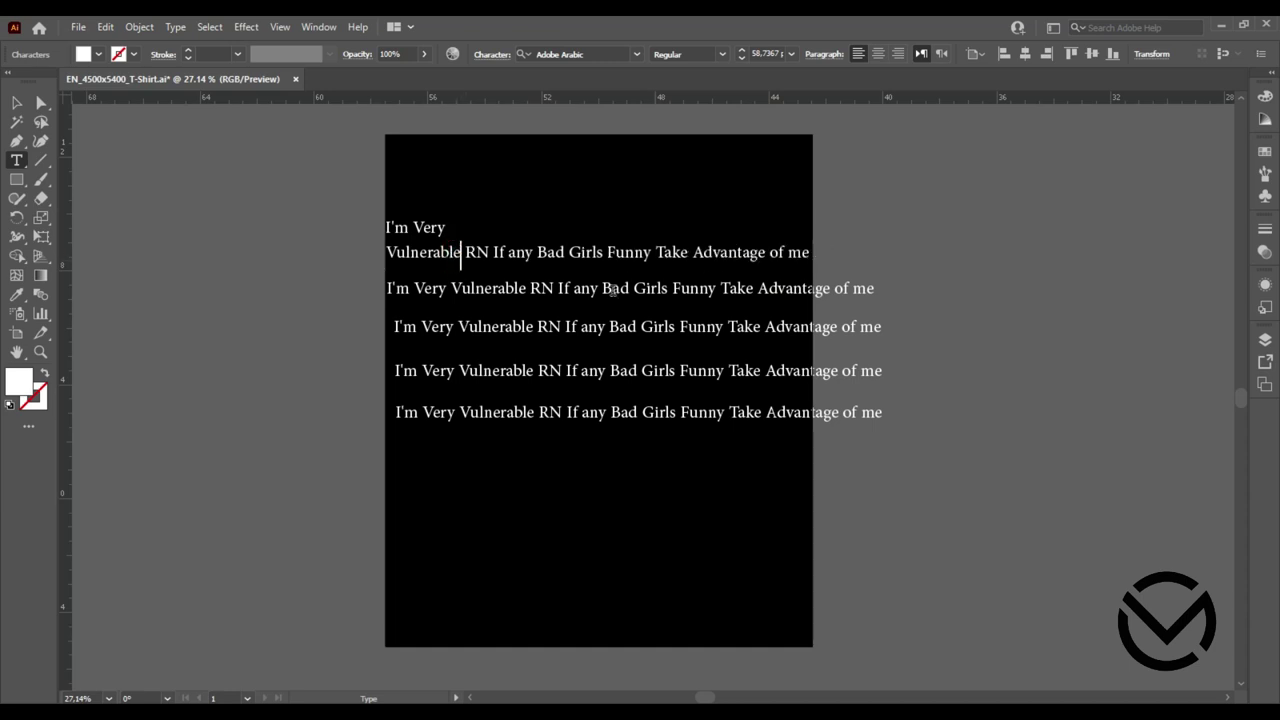
Trim the third line down to RN If any.
{"action": "left_click_drag", "start_coordinate": [532, 288], "coordinate": [349, 287]}
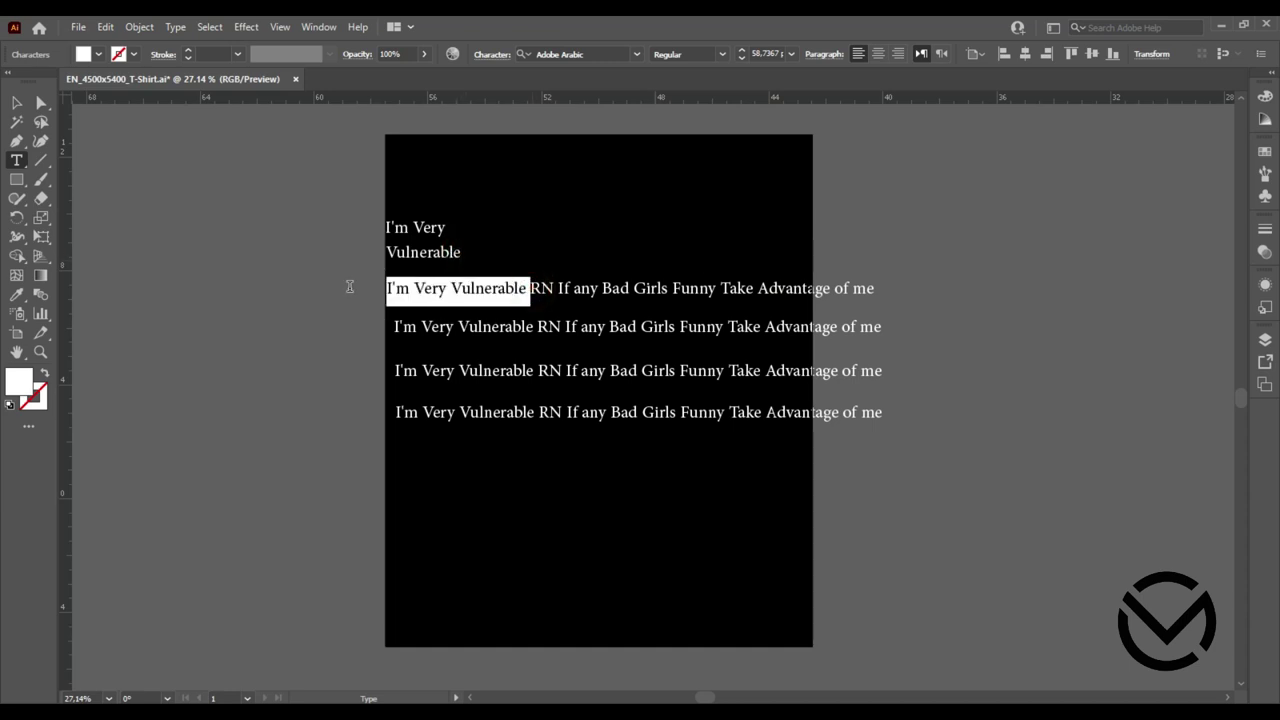
{"action": "key", "text": "BackSpace"}
{"action": "left_click_drag", "start_coordinate": [455, 288], "coordinate": [819, 287]}
{"action": "key", "text": "BackSpace"}
Trim the fourth line to Bad Girls and remove Funny from the fifth line.
{"action": "left_click_drag", "start_coordinate": [393, 326], "coordinate": [606, 326]}
{"action": "key", "text": "BackSpace"}
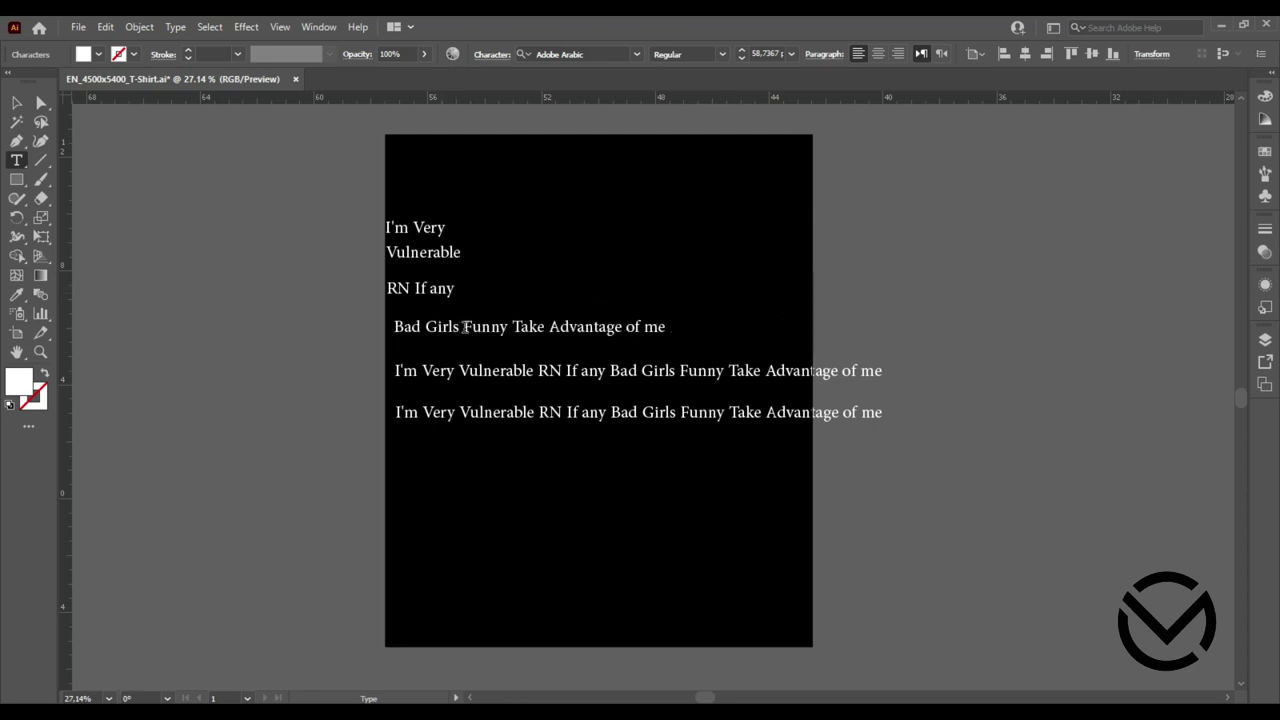
{"action": "left_click_drag", "start_coordinate": [463, 328], "coordinate": [742, 340]}
{"action": "key", "text": "BackSpace"}
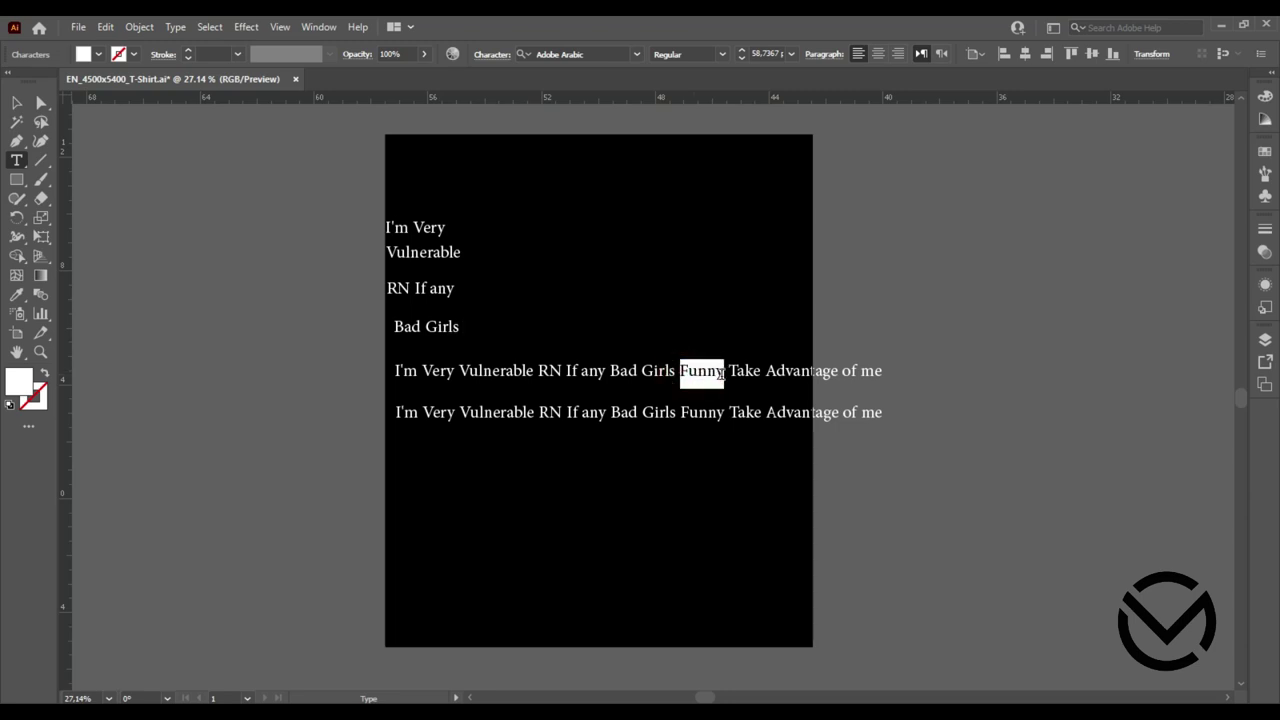
{"action": "key", "text": "BackSpace"}
{"action": "key", "text": "BackSpace"}
Trim the fifth line to Take Advantage and the last line to of me.
{"action": "left_click_drag", "start_coordinate": [682, 371], "coordinate": [387, 369]}
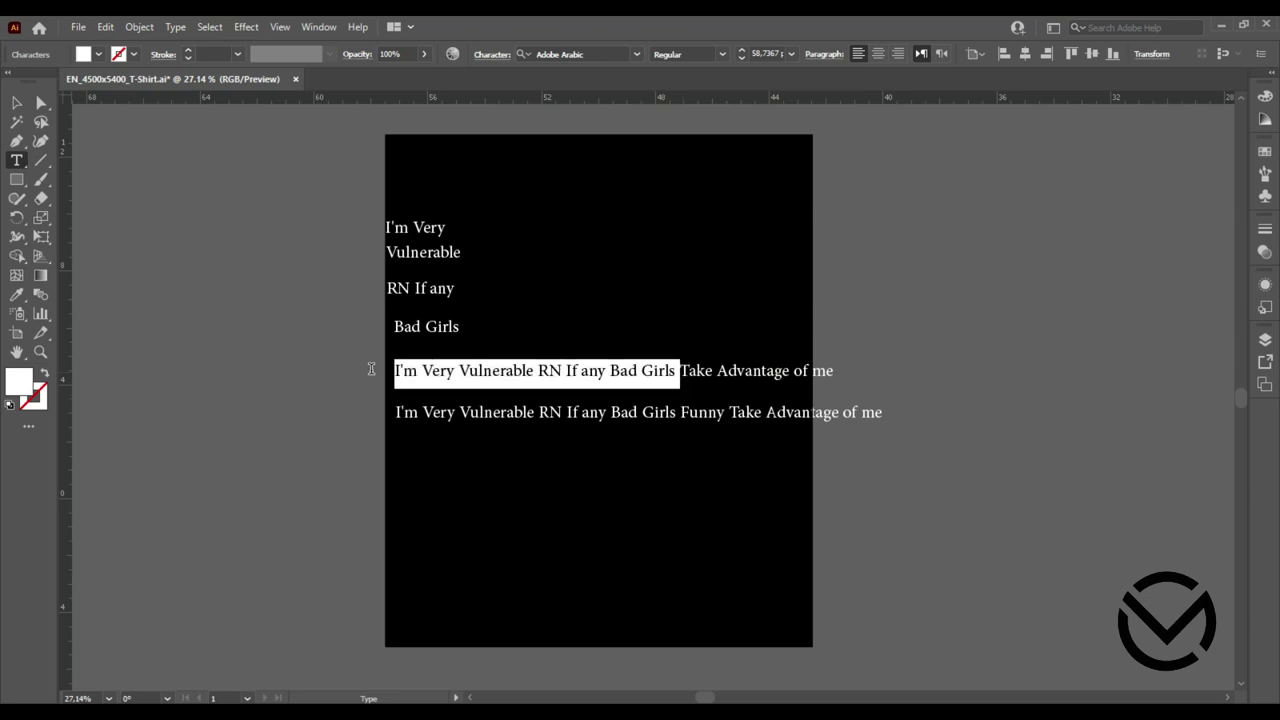
{"action": "key", "text": "BackSpace"}
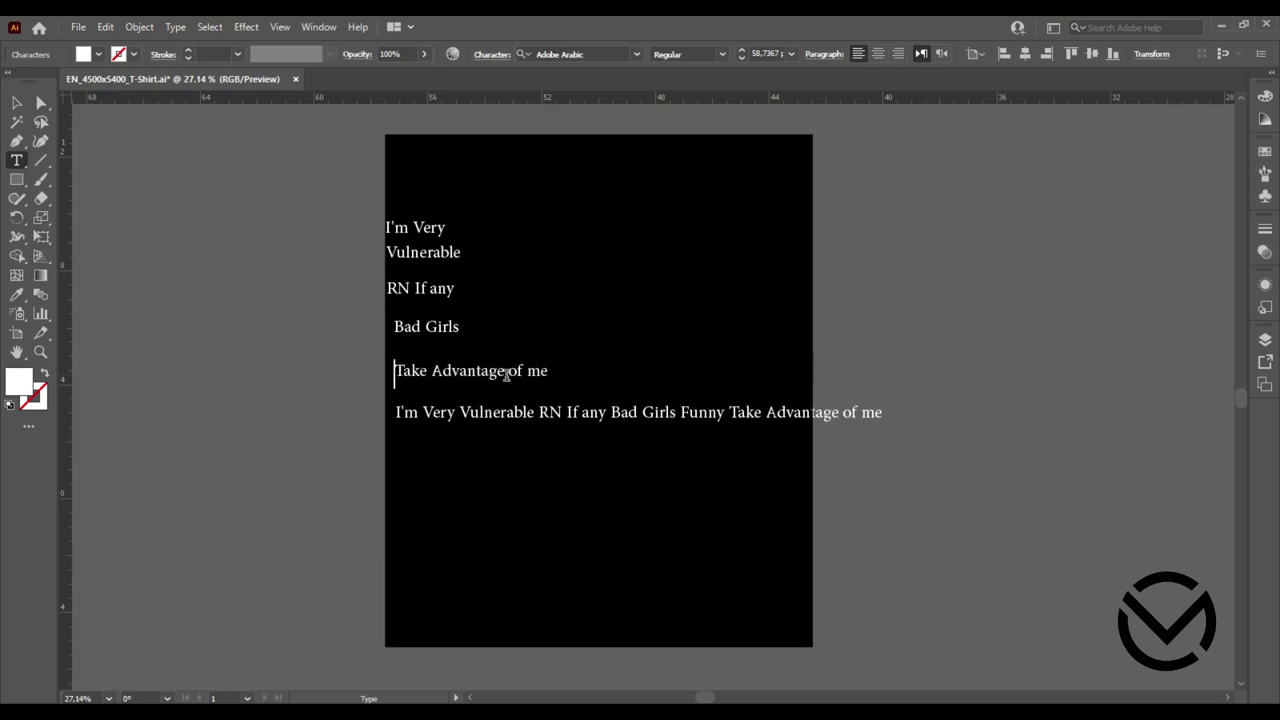
{"action": "left_click_drag", "start_coordinate": [507, 374], "coordinate": [650, 405]}
{"action": "key", "text": "BackSpace"}
{"action": "left_click_drag", "start_coordinate": [842, 416], "coordinate": [364, 424]}
{"action": "key", "text": "BackSpace"}
Move the six stacked lines toward the artboard centre and raise I'm Very to the top.
{"action": "left_click", "coordinate": [16, 100]}
{"action": "left_click_drag", "start_coordinate": [424, 182], "coordinate": [411, 511]}
{"action": "left_click_drag", "start_coordinate": [424, 420], "coordinate": [568, 432]}
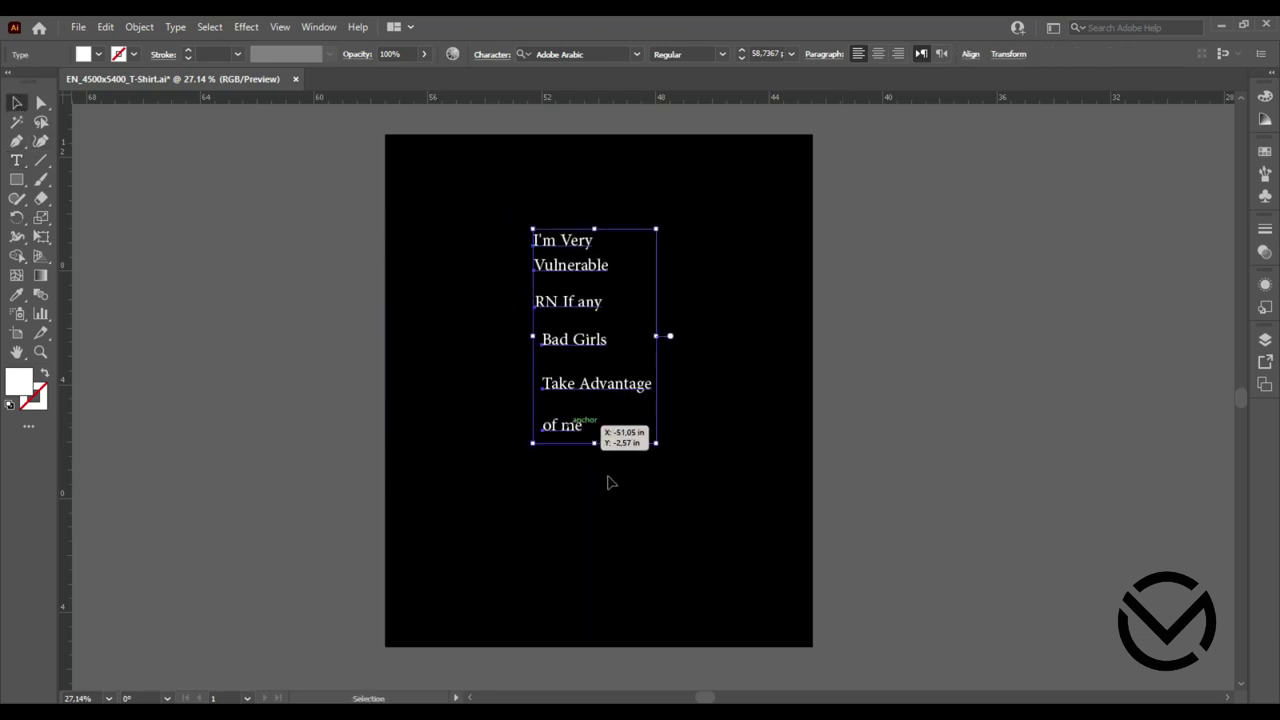
{"action": "left_click", "coordinate": [603, 494]}
{"action": "left_click_drag", "start_coordinate": [559, 239], "coordinate": [544, 179]}
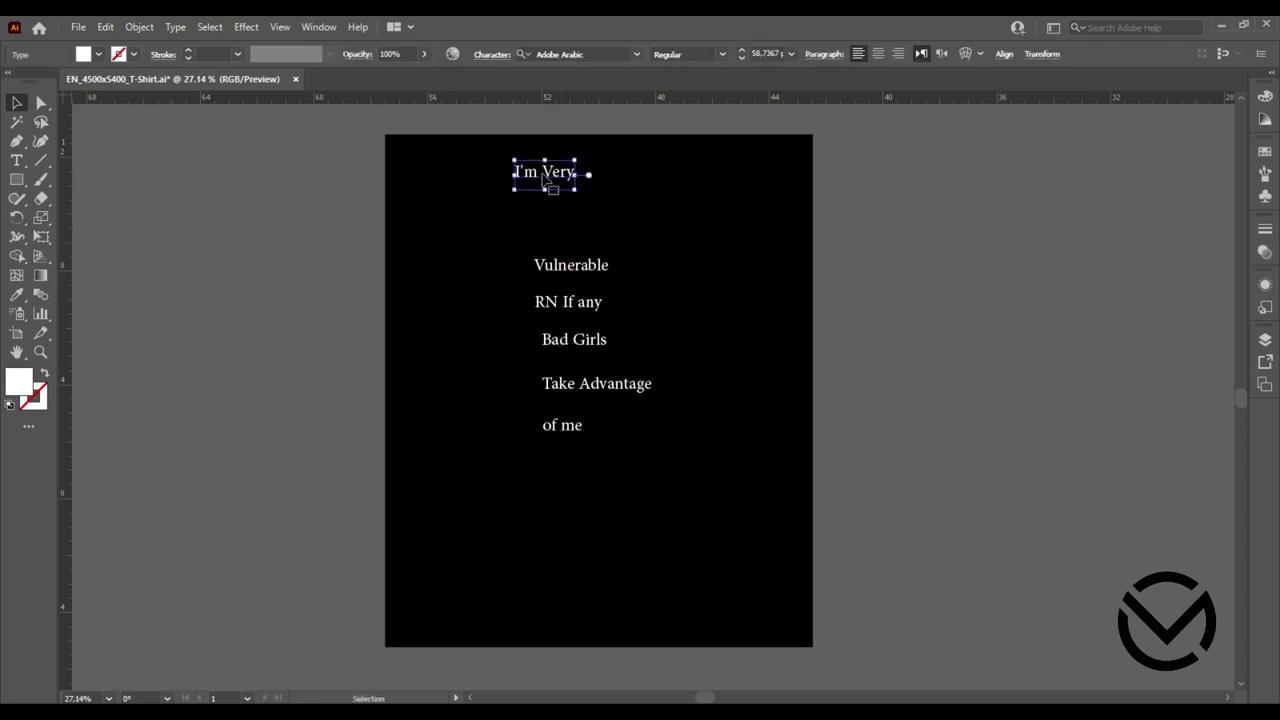
Set the I'm Very line in Impact and make it all uppercase.
{"action": "left_click", "coordinate": [636, 54]}
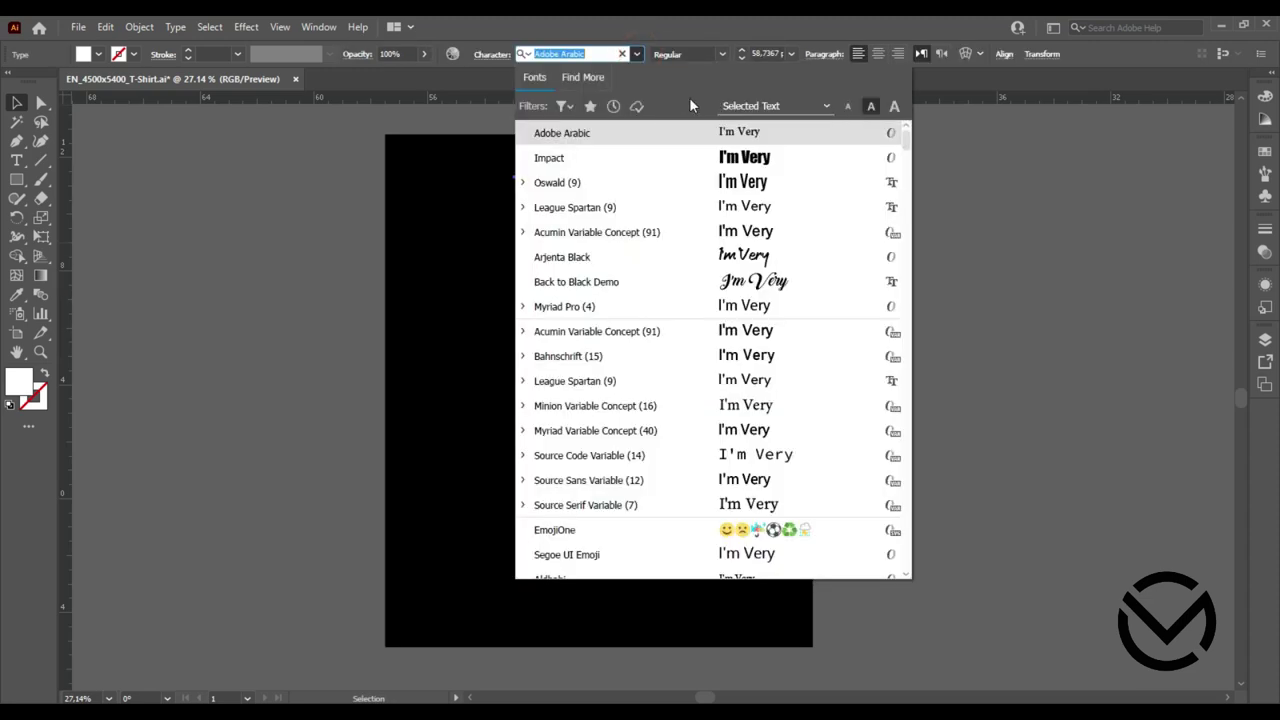
{"action": "left_click", "coordinate": [727, 157]}
{"action": "left_click", "coordinate": [674, 180]}
{"action": "left_click", "coordinate": [585, 178]}
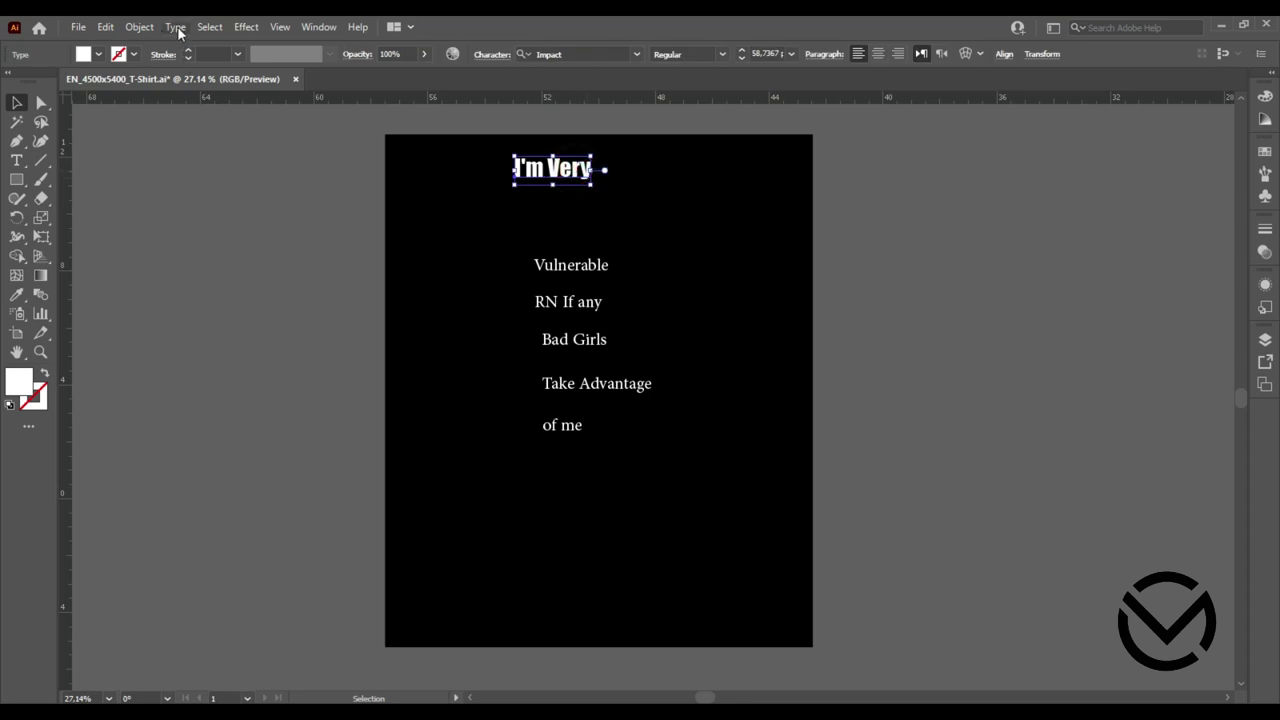
{"action": "left_click", "coordinate": [176, 27]}
{"action": "left_click", "coordinate": [452, 275]}
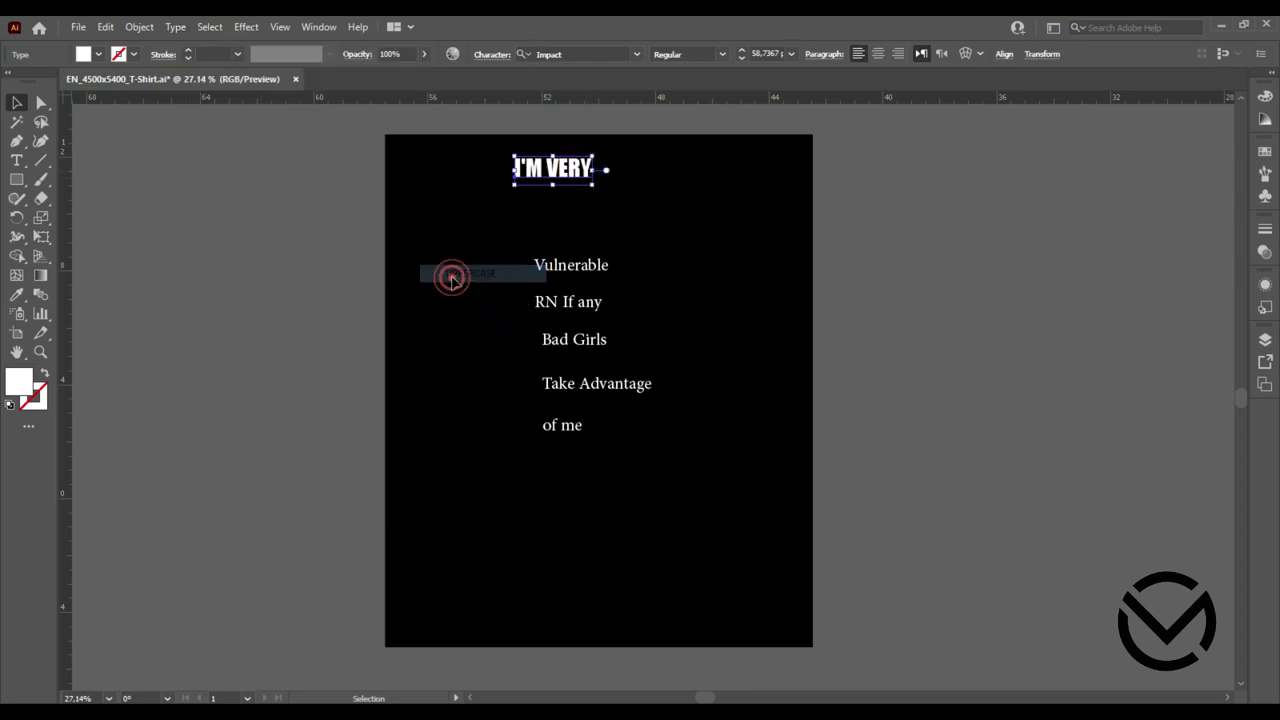
Enlarge I'M VERY across the artboard top, then select the lower text lines.
{"action": "left_click", "coordinate": [507, 212]}
{"action": "left_click", "coordinate": [590, 182]}
{"action": "left_click_drag", "start_coordinate": [590, 184], "coordinate": [786, 394]}
{"action": "left_click_drag", "start_coordinate": [694, 240], "coordinate": [628, 228]}
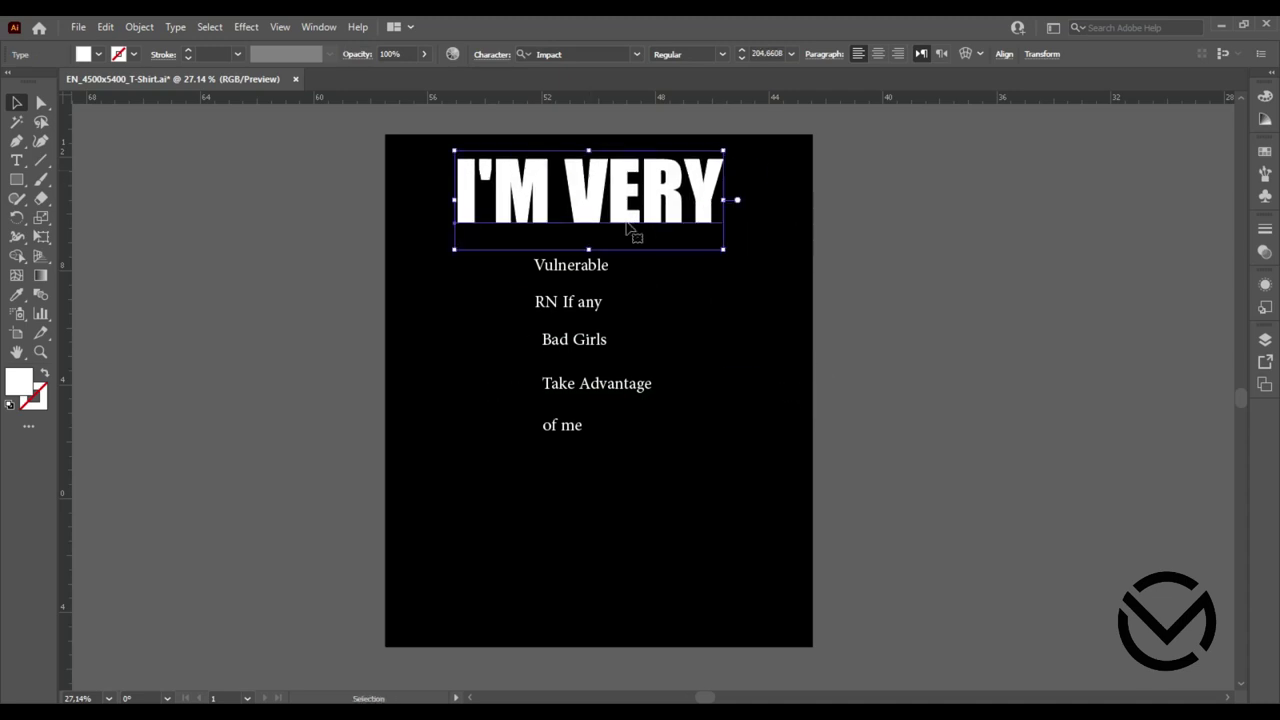
{"action": "left_click", "coordinate": [643, 286]}
{"action": "key", "text": "ctrl+a"}
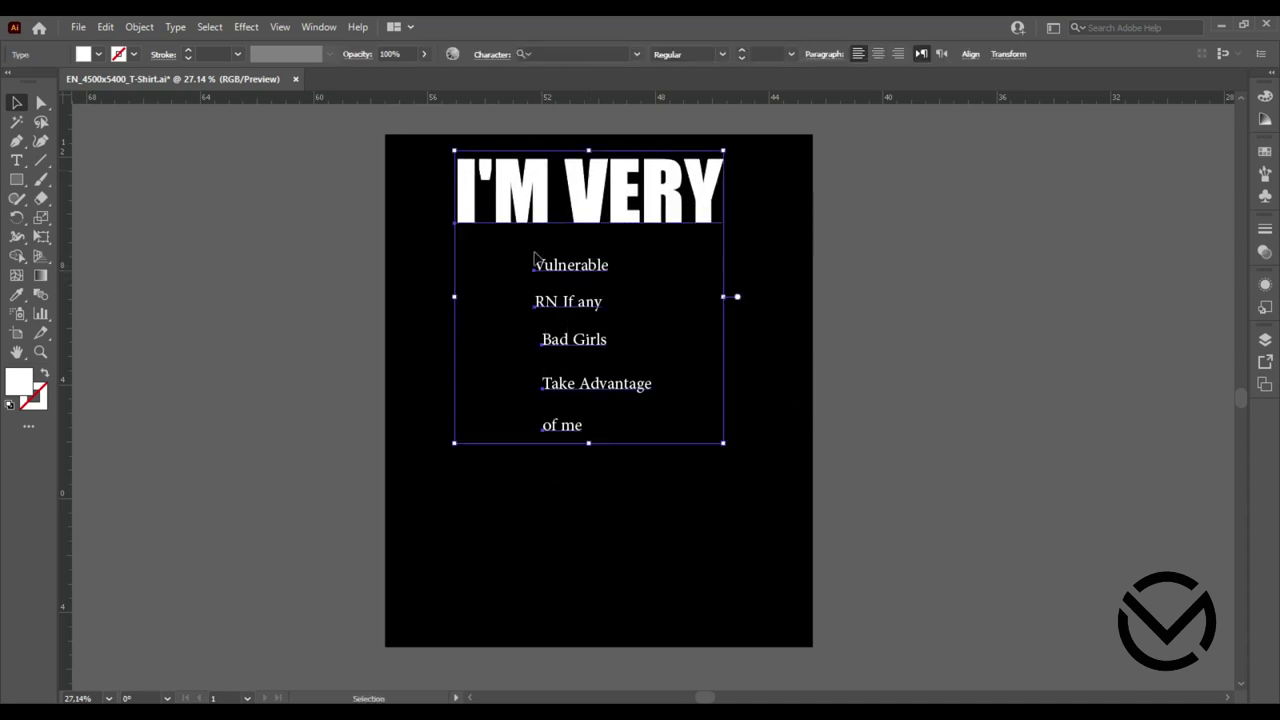
{"action": "left_click", "coordinate": [576, 508]}
{"action": "left_click", "coordinate": [580, 302]}
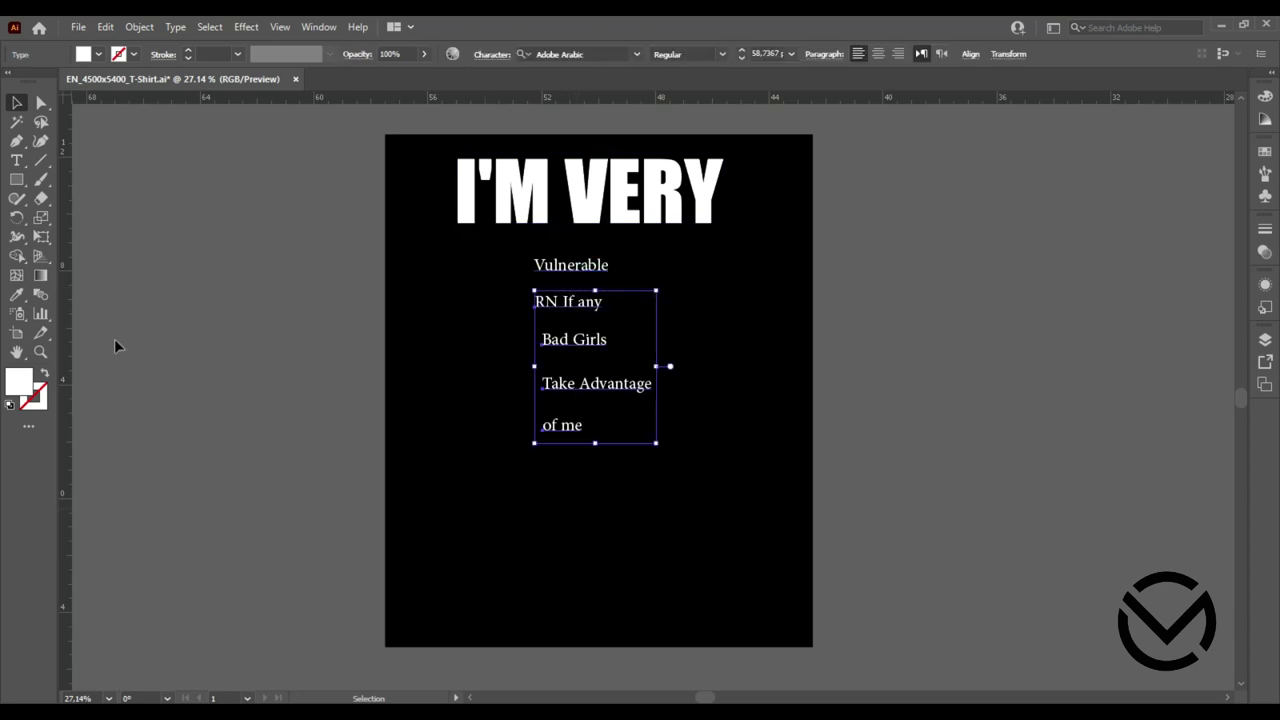
Eyedropper the I'M VERY Impact style onto the lower lines and spread them downward.
{"action": "left_click", "coordinate": [17, 297]}
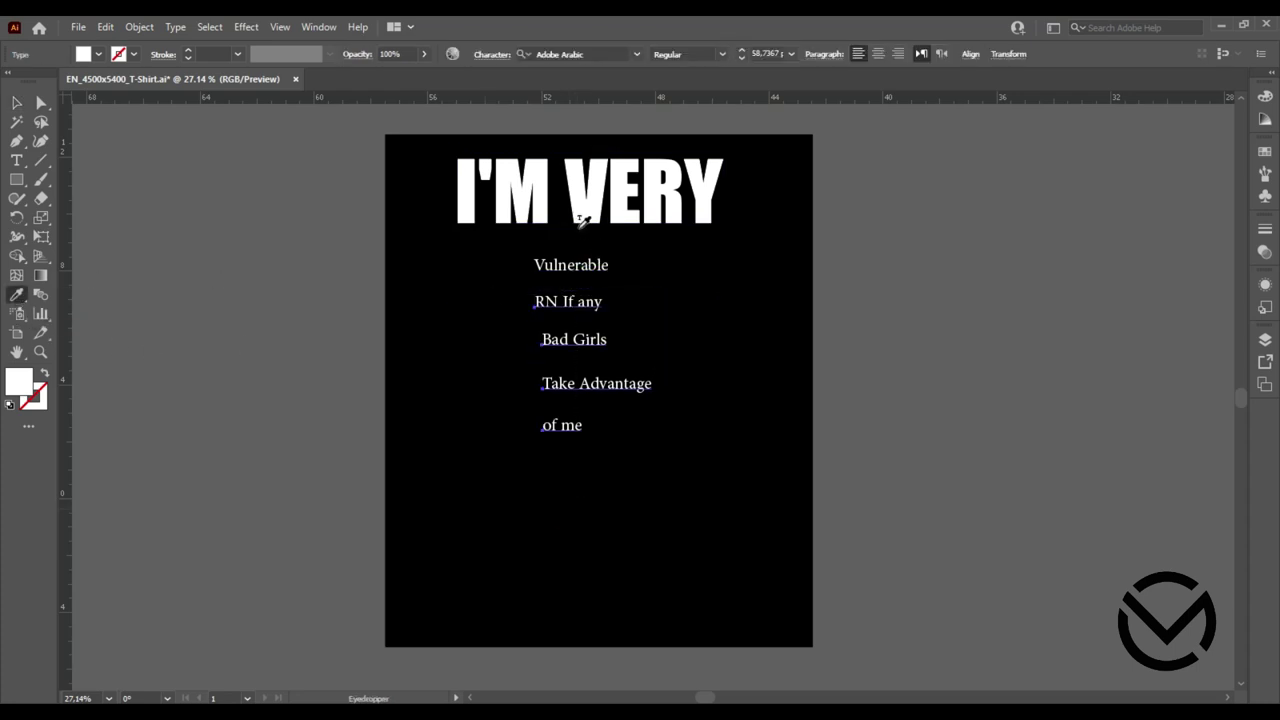
{"action": "left_click", "coordinate": [541, 195]}
{"action": "left_click", "coordinate": [17, 103]}
{"action": "left_click", "coordinate": [591, 537]}
{"action": "left_click_drag", "start_coordinate": [645, 445], "coordinate": [628, 480]}
{"action": "mouse_move", "coordinate": [649, 378]}
{"action": "left_mouse_down"}
{"action": "mouse_move", "coordinate": [596, 440]}
{"action": "mouse_move", "coordinate": [475, 484]}
{"action": "left_mouse_up"}
{"action": "left_click_drag", "start_coordinate": [625, 328], "coordinate": [557, 398]}
{"action": "mouse_move", "coordinate": [591, 288]}
{"action": "left_mouse_down"}
{"action": "mouse_move", "coordinate": [575, 335]}
{"action": "mouse_move", "coordinate": [513, 335]}
{"action": "left_mouse_up"}
Give Vulnerable the large Impact style and shift it left.
{"action": "left_click", "coordinate": [570, 265]}
{"action": "left_click", "coordinate": [17, 295]}
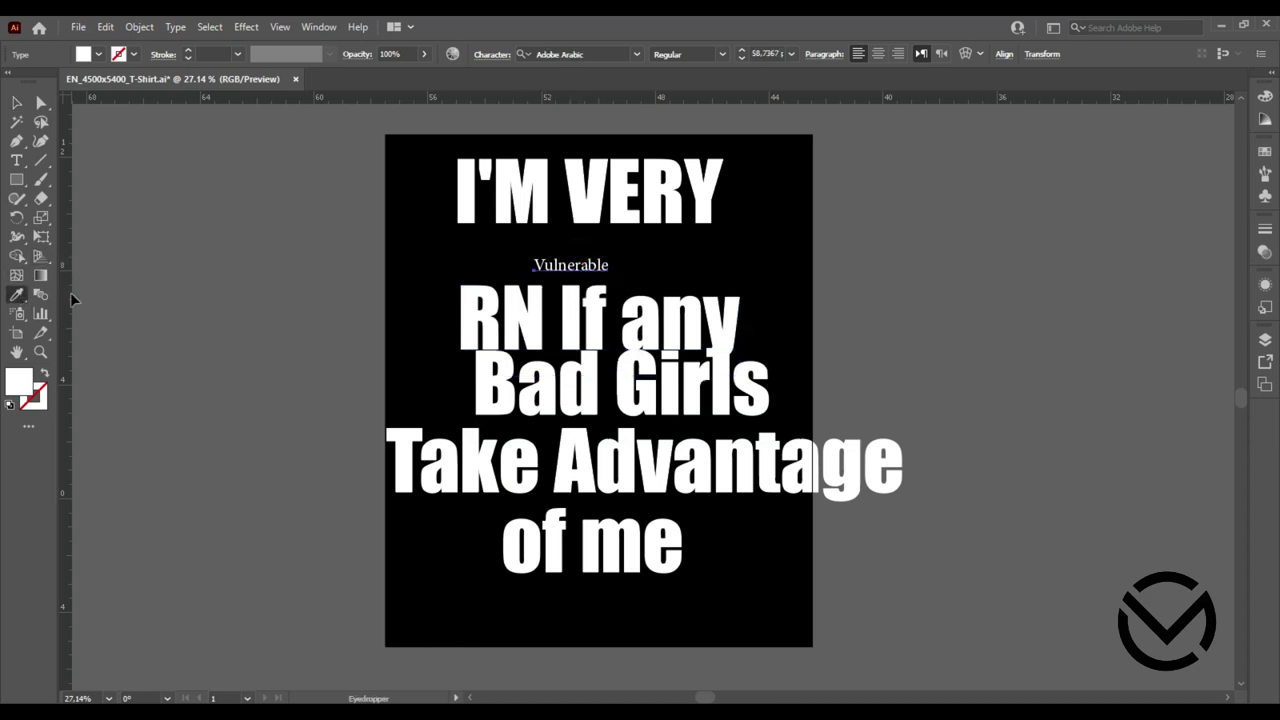
{"action": "left_click", "coordinate": [670, 325]}
{"action": "key", "text": "v"}
{"action": "left_click_drag", "start_coordinate": [648, 250], "coordinate": [530, 260]}
{"action": "left_click", "coordinate": [340, 262]}
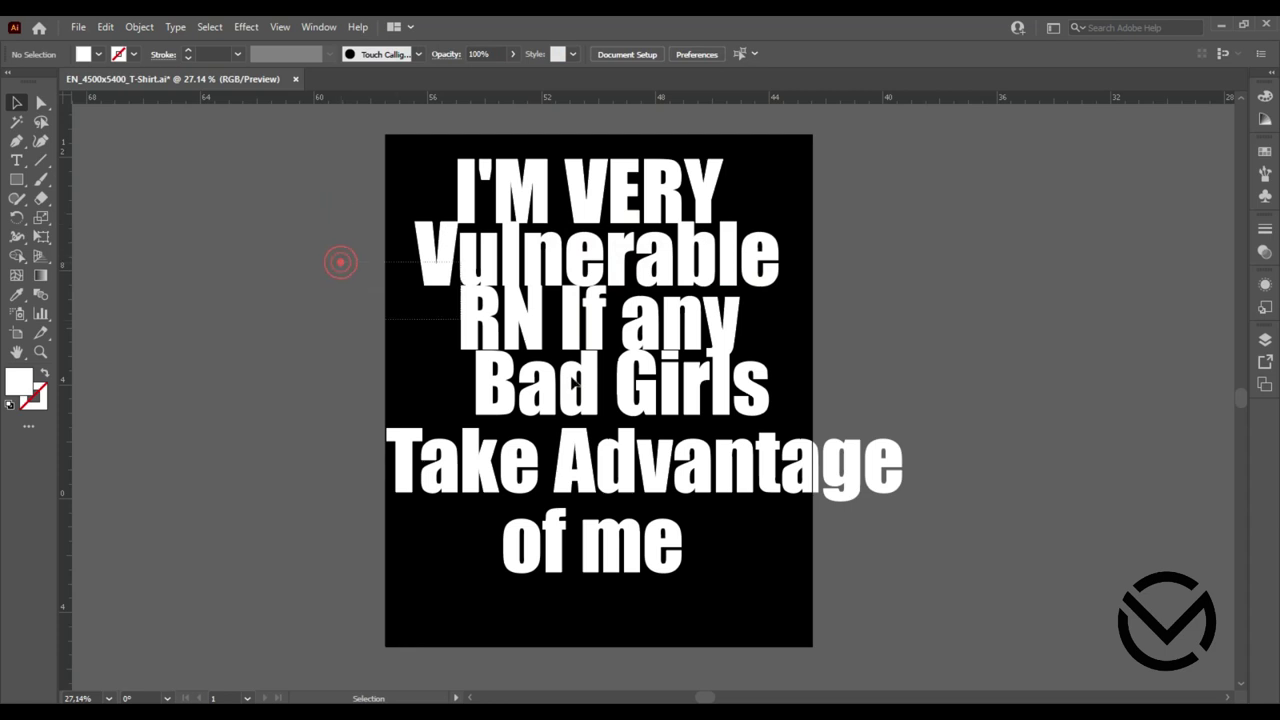
Shrink the lower lines, centre them on the artboard and even out their spacing.
{"action": "mouse_move", "coordinate": [782, 568]}
{"action": "left_mouse_down"}
{"action": "mouse_move", "coordinate": [924, 621]}
{"action": "mouse_move", "coordinate": [674, 423]}
{"action": "left_mouse_up"}
{"action": "left_click_drag", "start_coordinate": [606, 354], "coordinate": [680, 511]}
{"action": "left_click", "coordinate": [787, 408]}
{"action": "left_click_drag", "start_coordinate": [655, 410], "coordinate": [675, 345]}
{"action": "left_click_drag", "start_coordinate": [634, 430], "coordinate": [634, 392]}
{"action": "left_click_drag", "start_coordinate": [634, 470], "coordinate": [640, 459]}
{"action": "left_click_drag", "start_coordinate": [606, 541], "coordinate": [628, 543]}
{"action": "left_click", "coordinate": [751, 403]}
Make all lines below I'M VERY uppercase and move VULNERABLE up beneath it.
{"action": "left_click_drag", "start_coordinate": [640, 275], "coordinate": [555, 568]}
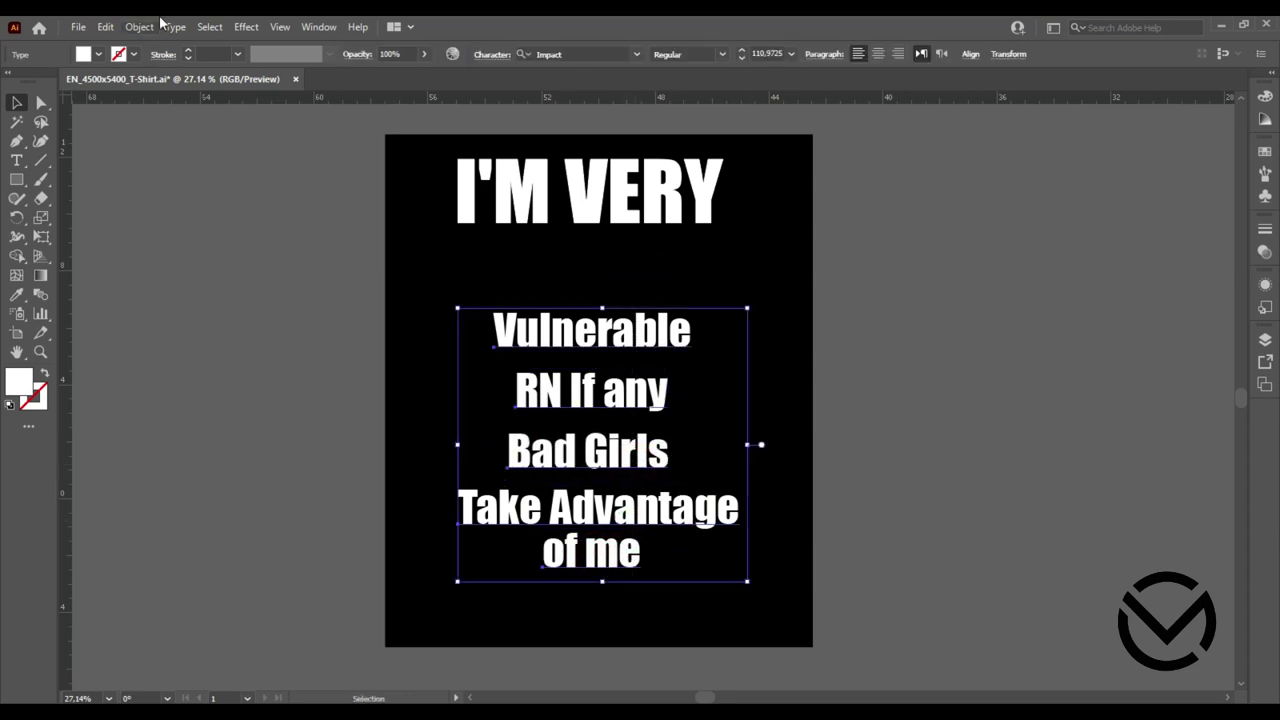
{"action": "left_click", "coordinate": [174, 27]}
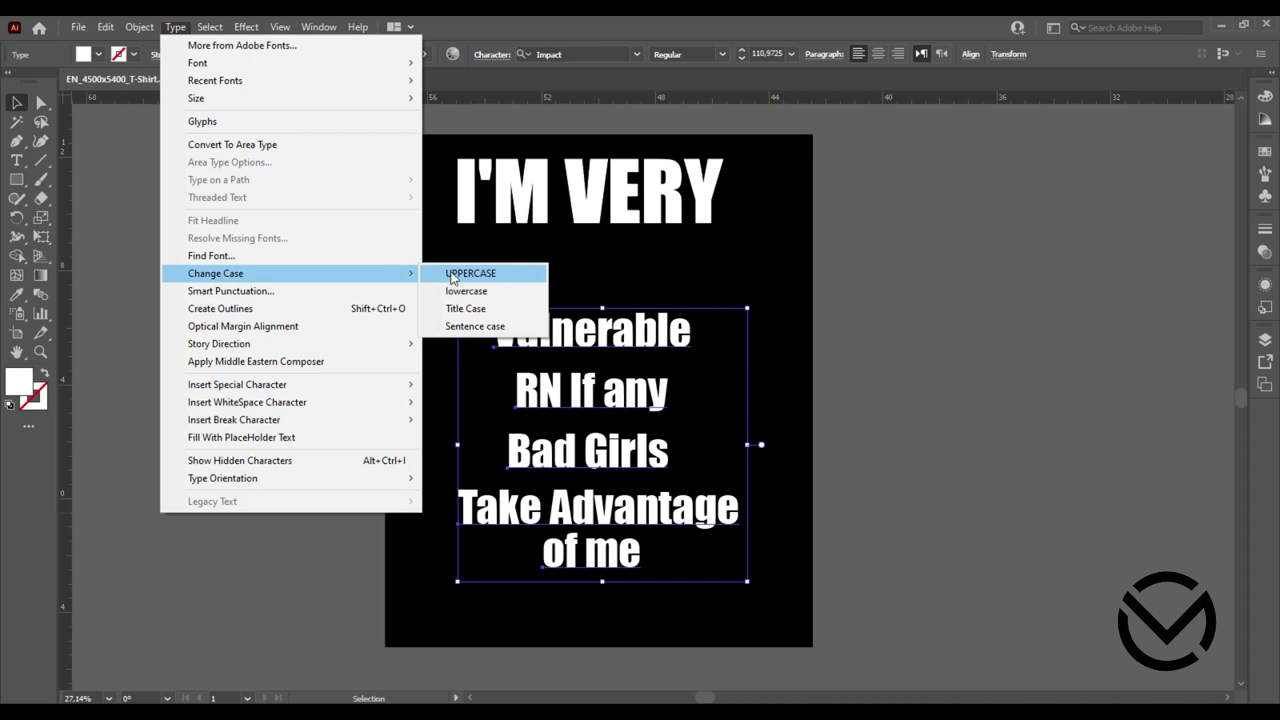
{"action": "left_click", "coordinate": [452, 278]}
{"action": "left_click", "coordinate": [861, 281]}
{"action": "mouse_move", "coordinate": [644, 348]}
{"action": "left_mouse_down"}
{"action": "mouse_move", "coordinate": [612, 282]}
{"action": "mouse_move", "coordinate": [724, 347]}
{"action": "left_mouse_up"}
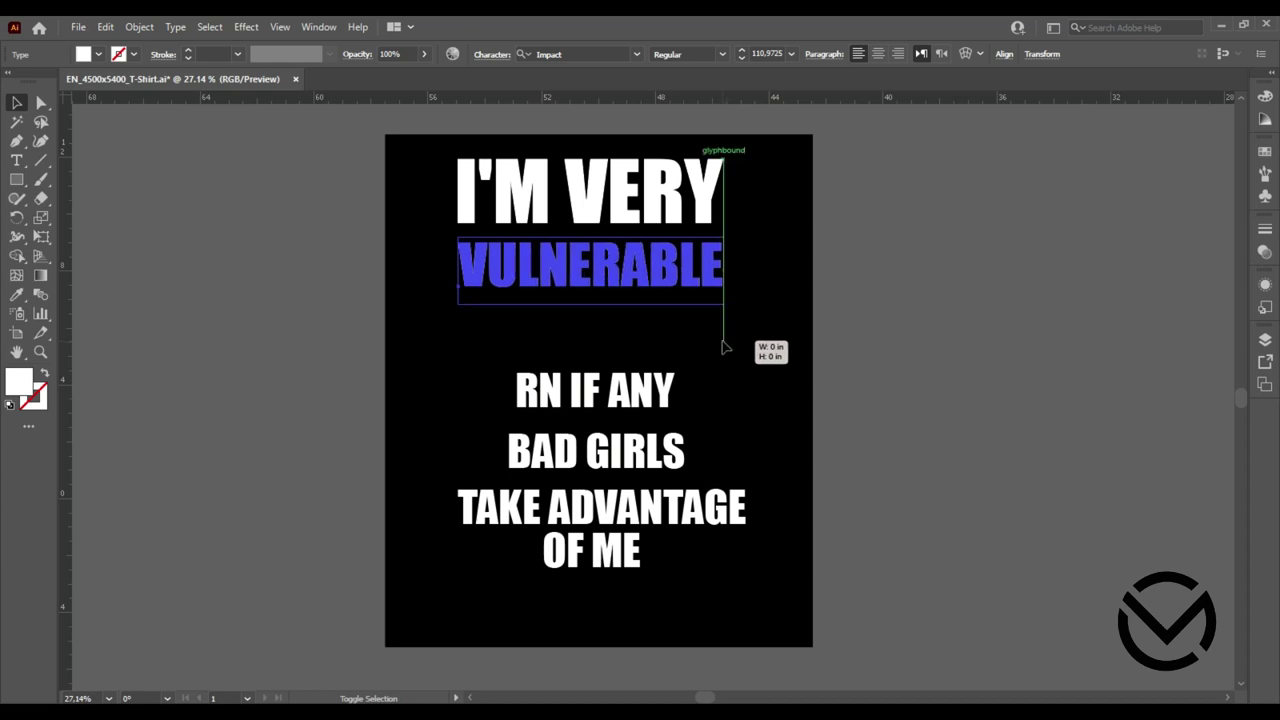
Scale VULNERABLE and BAD GIRLS to the width of I'M VERY, stacking BAD GIRLS under RN IF ANY.
{"action": "mouse_move", "coordinate": [622, 396]}
{"action": "left_mouse_down"}
{"action": "mouse_move", "coordinate": [565, 333]}
{"action": "mouse_move", "coordinate": [724, 453]}
{"action": "left_mouse_up"}
{"action": "left_click", "coordinate": [786, 428]}
{"action": "mouse_move", "coordinate": [637, 458]}
{"action": "left_mouse_down"}
{"action": "mouse_move", "coordinate": [590, 413]}
{"action": "mouse_move", "coordinate": [738, 462]}
{"action": "left_mouse_up"}
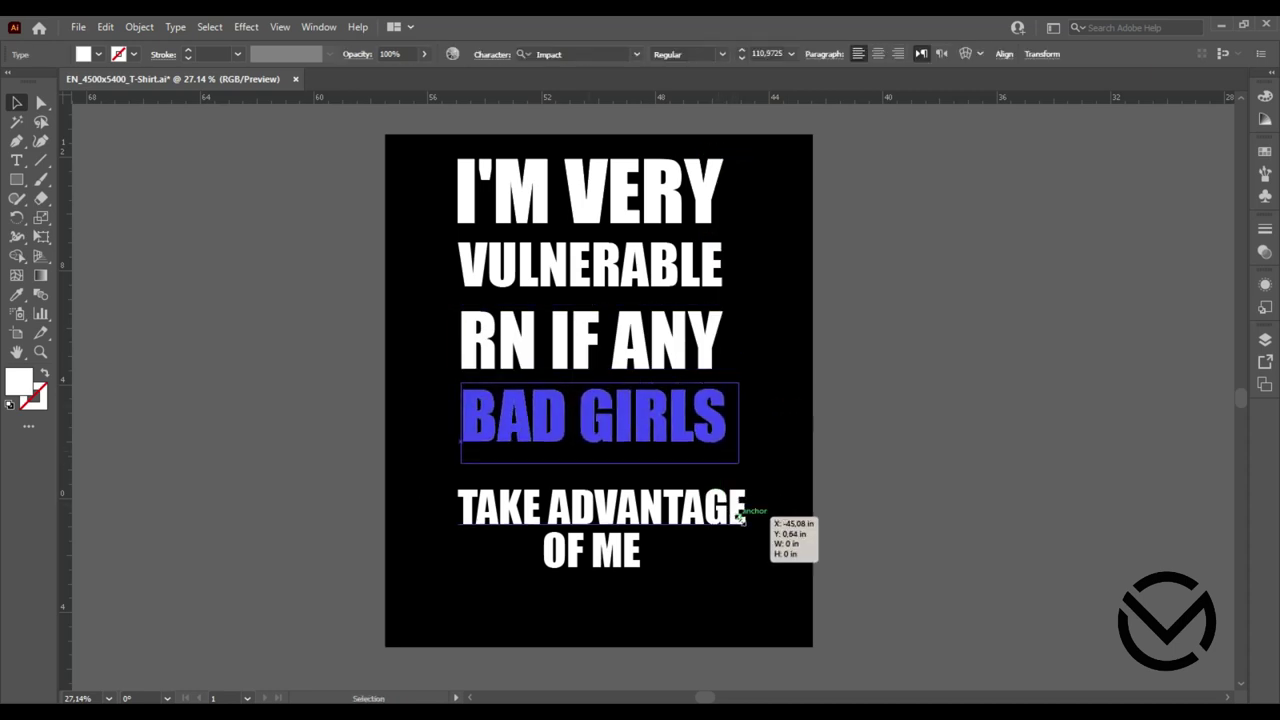
{"action": "left_click_drag", "start_coordinate": [740, 515], "coordinate": [731, 448]}
{"action": "key", "text": "t"}
{"action": "left_click", "coordinate": [728, 432]}
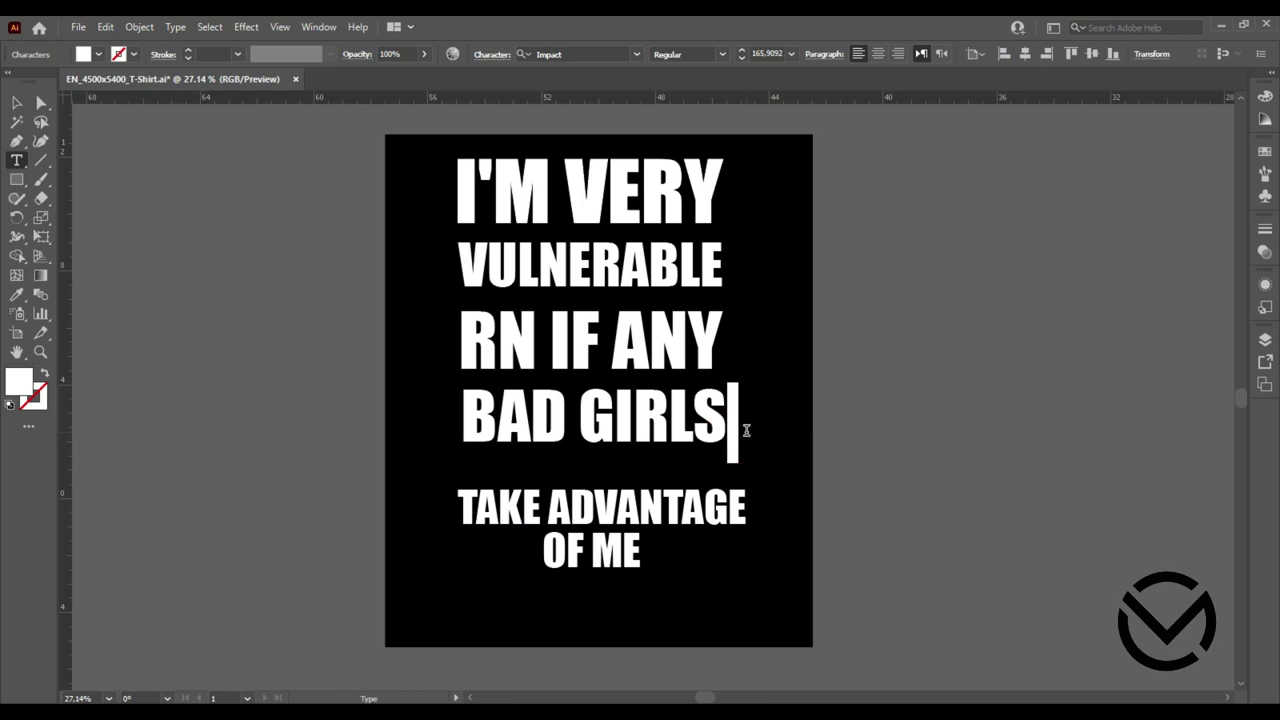
{"action": "left_click", "coordinate": [16, 104]}
{"action": "left_click_drag", "start_coordinate": [689, 430], "coordinate": [690, 431]}
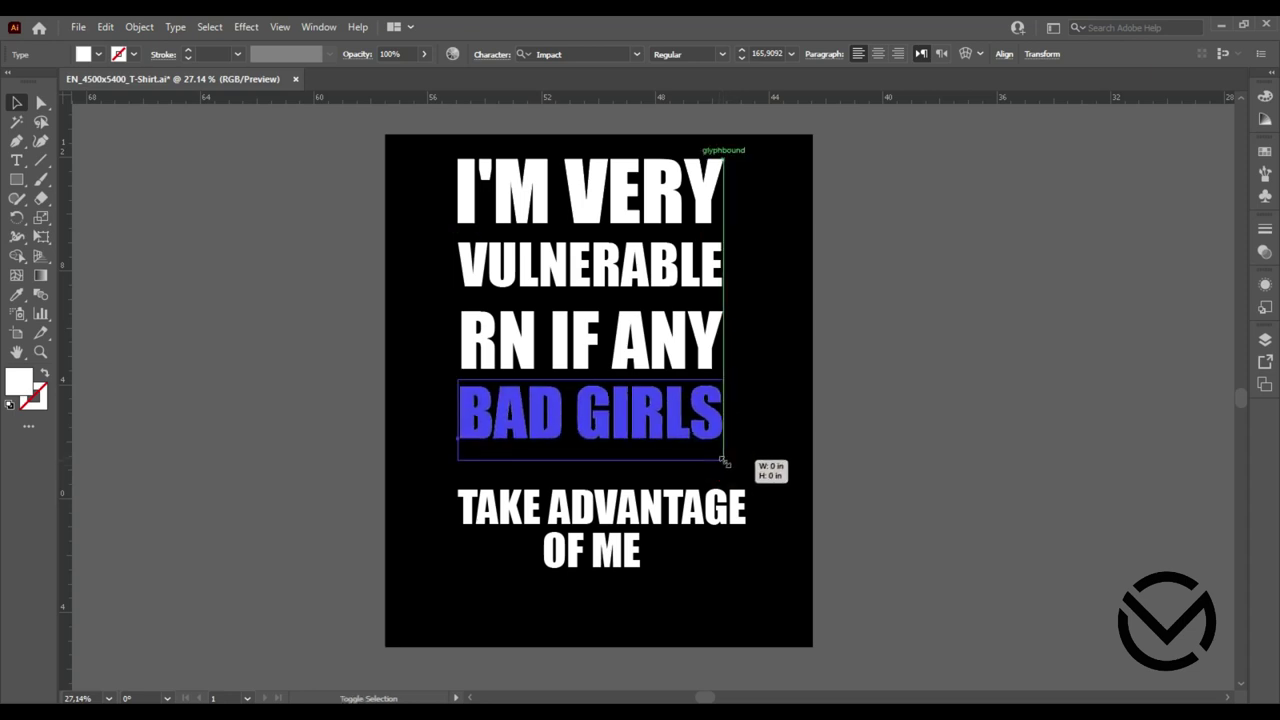
{"action": "left_click", "coordinate": [782, 462]}
Move TAKE ADVANTAGE under BAD GIRLS and resize it to the shared width.
{"action": "left_click_drag", "start_coordinate": [697, 510], "coordinate": [701, 470]}
{"action": "left_click", "coordinate": [757, 500]}
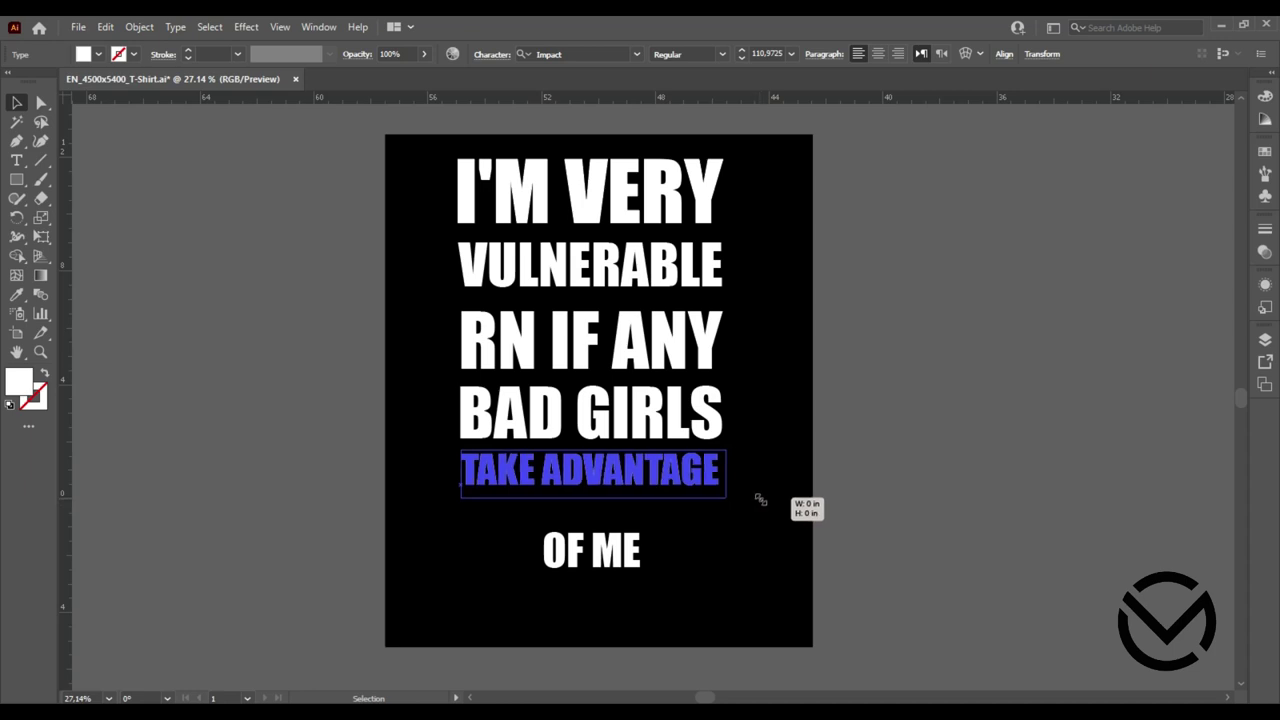
{"action": "left_click_drag", "start_coordinate": [757, 497], "coordinate": [738, 500]}
{"action": "double_click", "coordinate": [731, 476]}
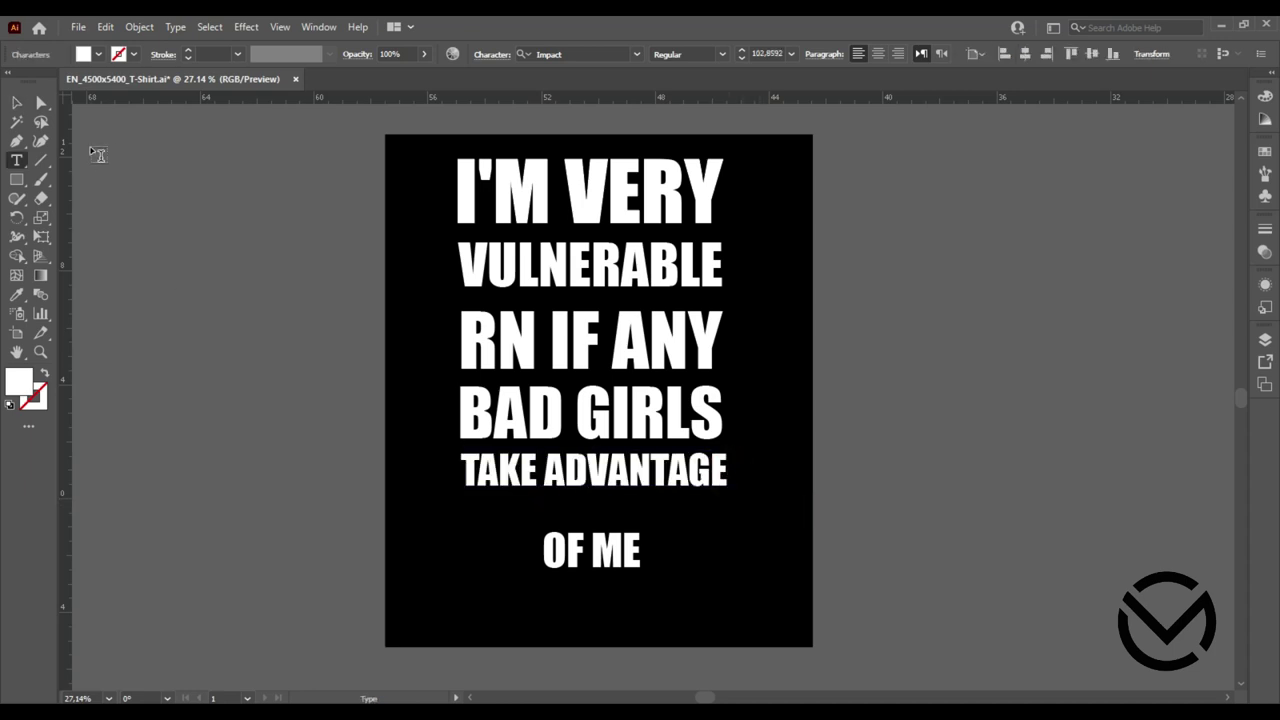
{"action": "left_click", "coordinate": [17, 103]}
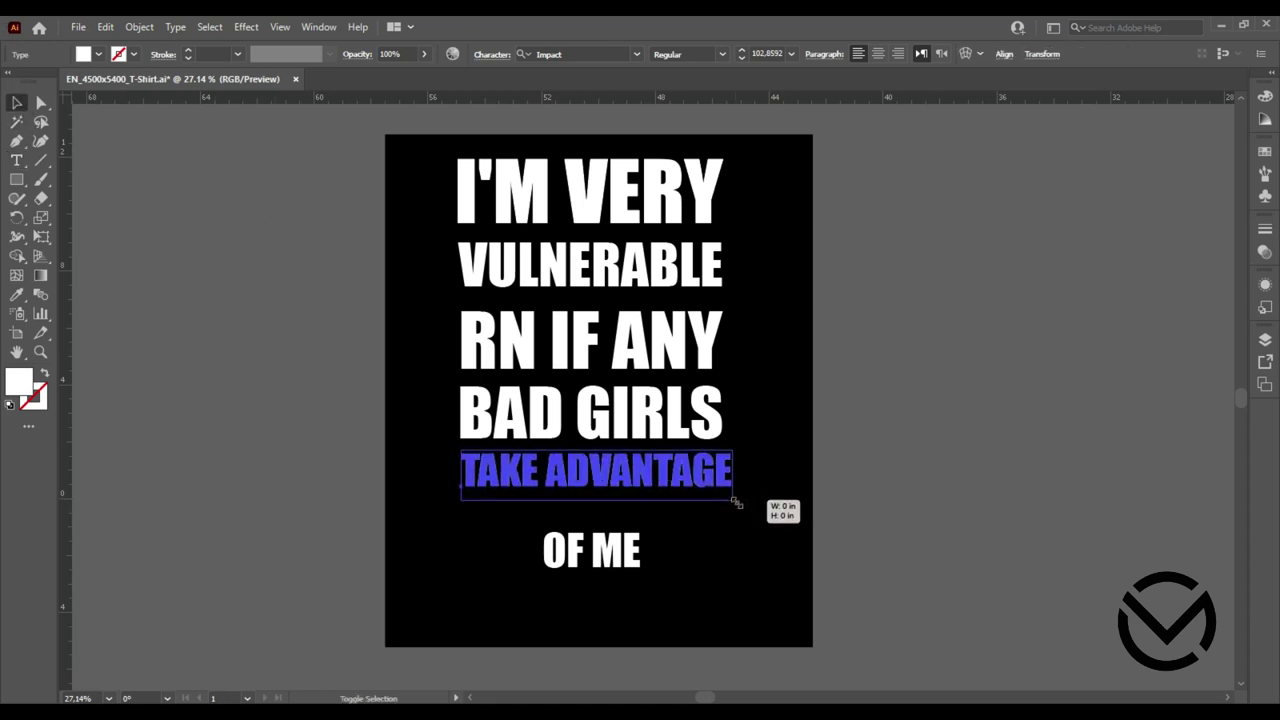
{"action": "left_click_drag", "start_coordinate": [731, 504], "coordinate": [716, 489]}
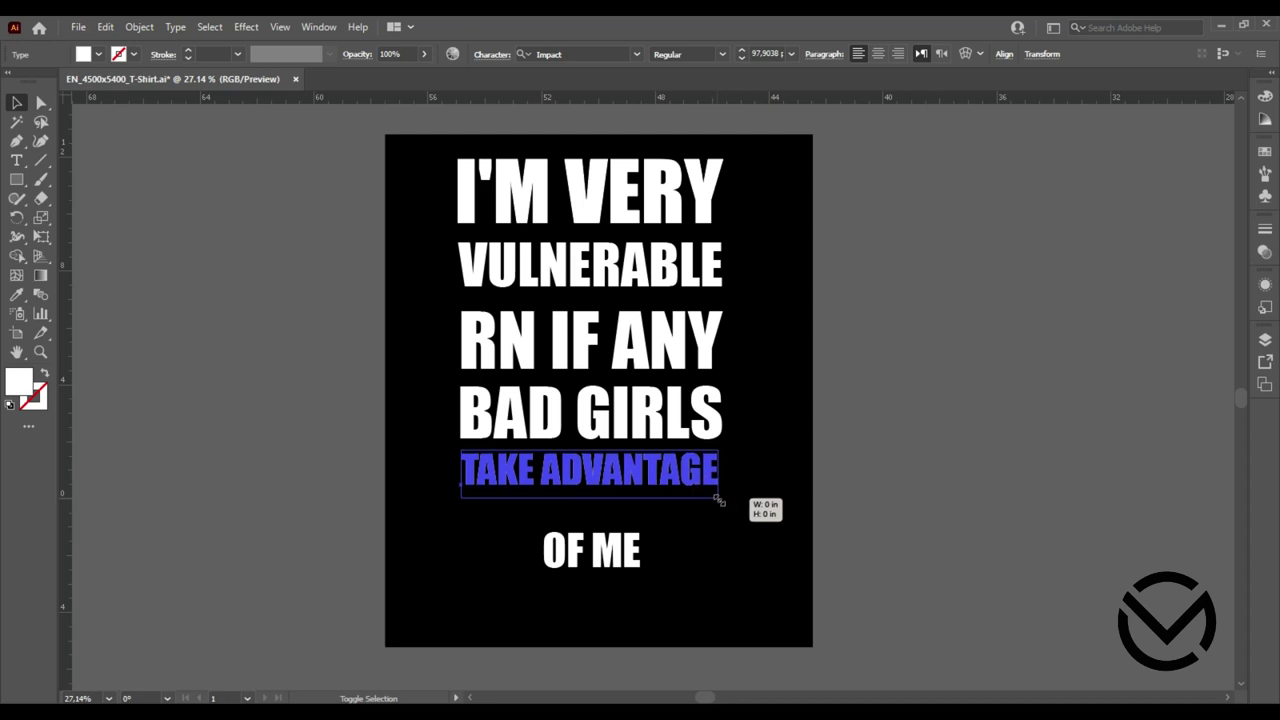
Move OF ME up directly under TAKE ADVANTAGE.
{"action": "left_click", "coordinate": [660, 539]}
{"action": "mouse_move", "coordinate": [613, 560]}
{"action": "left_mouse_down"}
{"action": "mouse_move", "coordinate": [531, 525]}
{"action": "mouse_move", "coordinate": [727, 630]}
{"action": "mouse_move", "coordinate": [447, 163]}
{"action": "left_mouse_up"}
{"action": "left_click", "coordinate": [758, 587]}
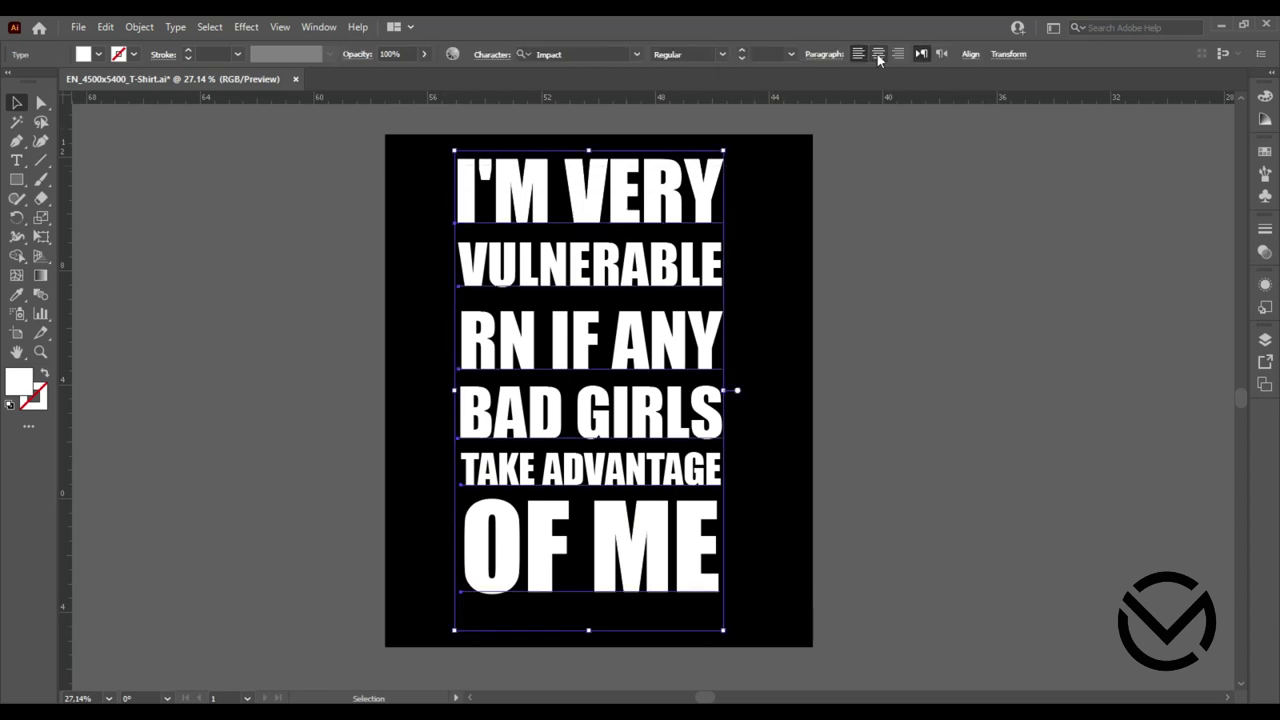
Centre the text lines horizontally and move the block slightly right and down.
{"action": "left_click", "coordinate": [971, 55]}
{"action": "left_click", "coordinate": [835, 99]}
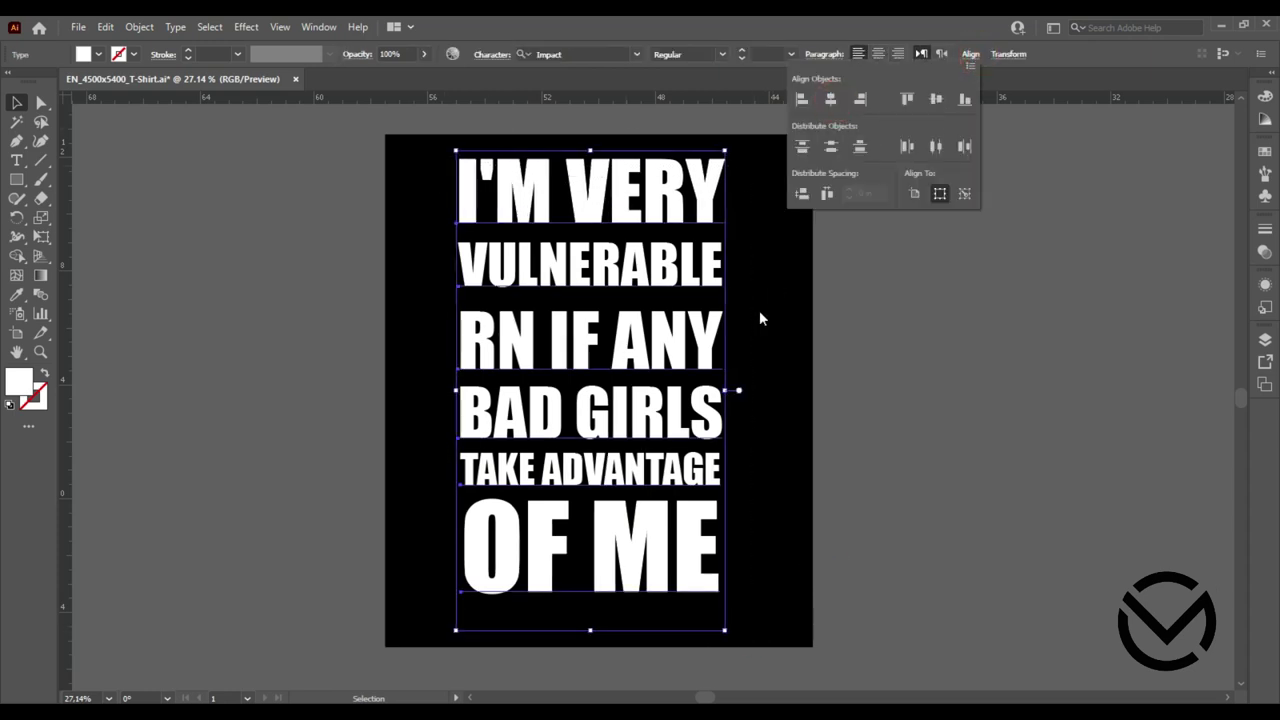
{"action": "left_click", "coordinate": [813, 316]}
{"action": "mouse_move", "coordinate": [414, 614]}
{"action": "left_mouse_down"}
{"action": "mouse_move", "coordinate": [571, 580]}
{"action": "mouse_move", "coordinate": [606, 587]}
{"action": "left_mouse_up"}
{"action": "left_click", "coordinate": [778, 287]}
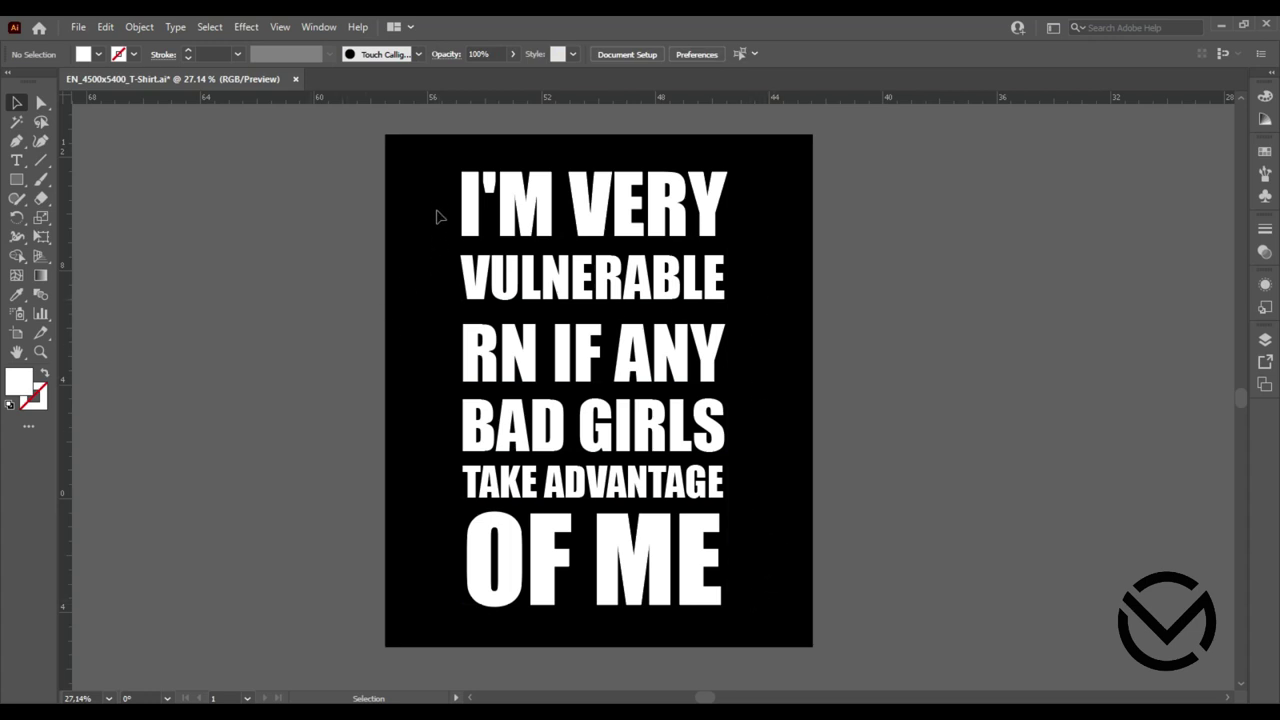
Align all six slogan lines to a common left edge.
{"action": "left_click_drag", "start_coordinate": [676, 198], "coordinate": [738, 634]}
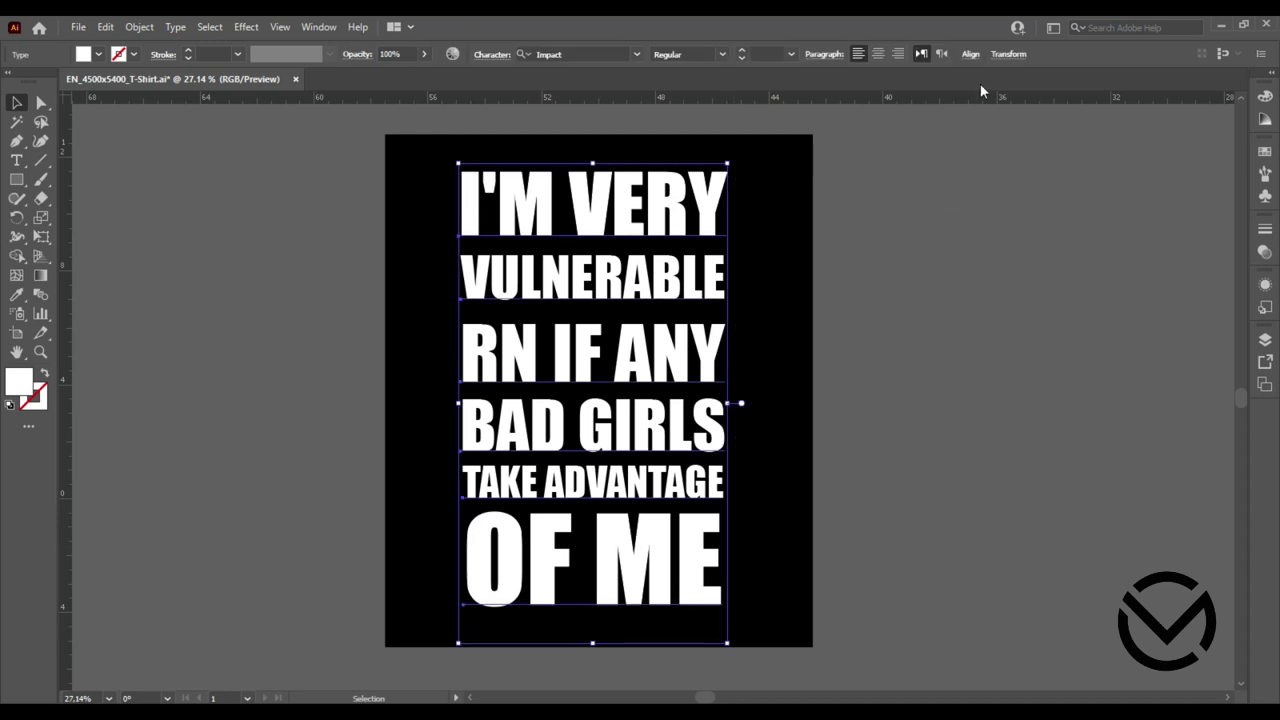
{"action": "left_click", "coordinate": [969, 54]}
{"action": "left_click", "coordinate": [802, 99]}
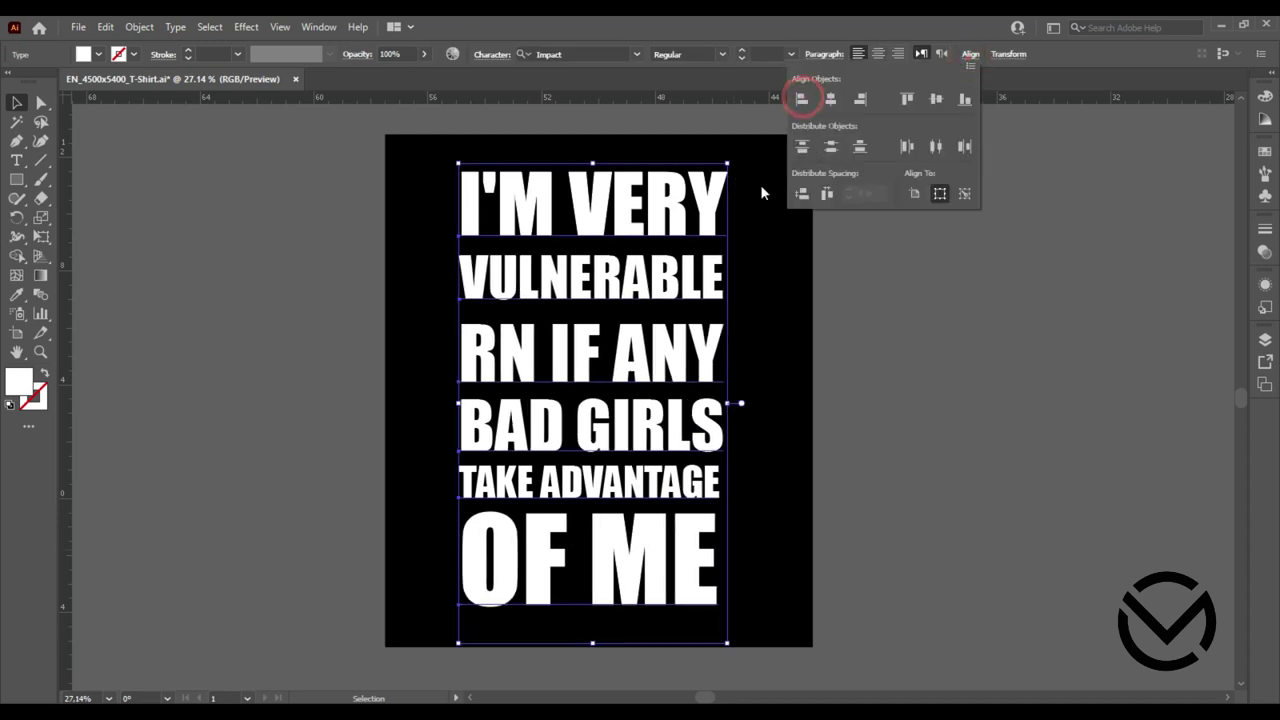
{"action": "left_click", "coordinate": [757, 326]}
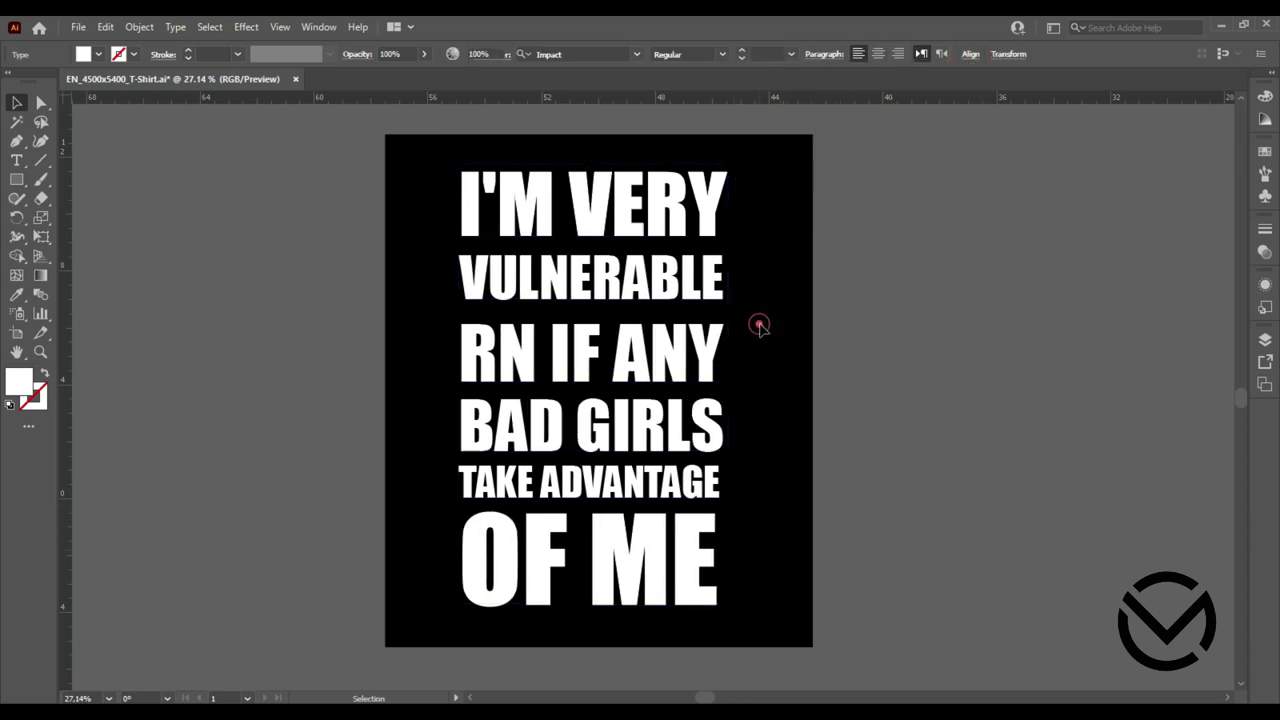
{"action": "left_click", "coordinate": [681, 207]}
{"action": "left_click", "coordinate": [690, 284]}
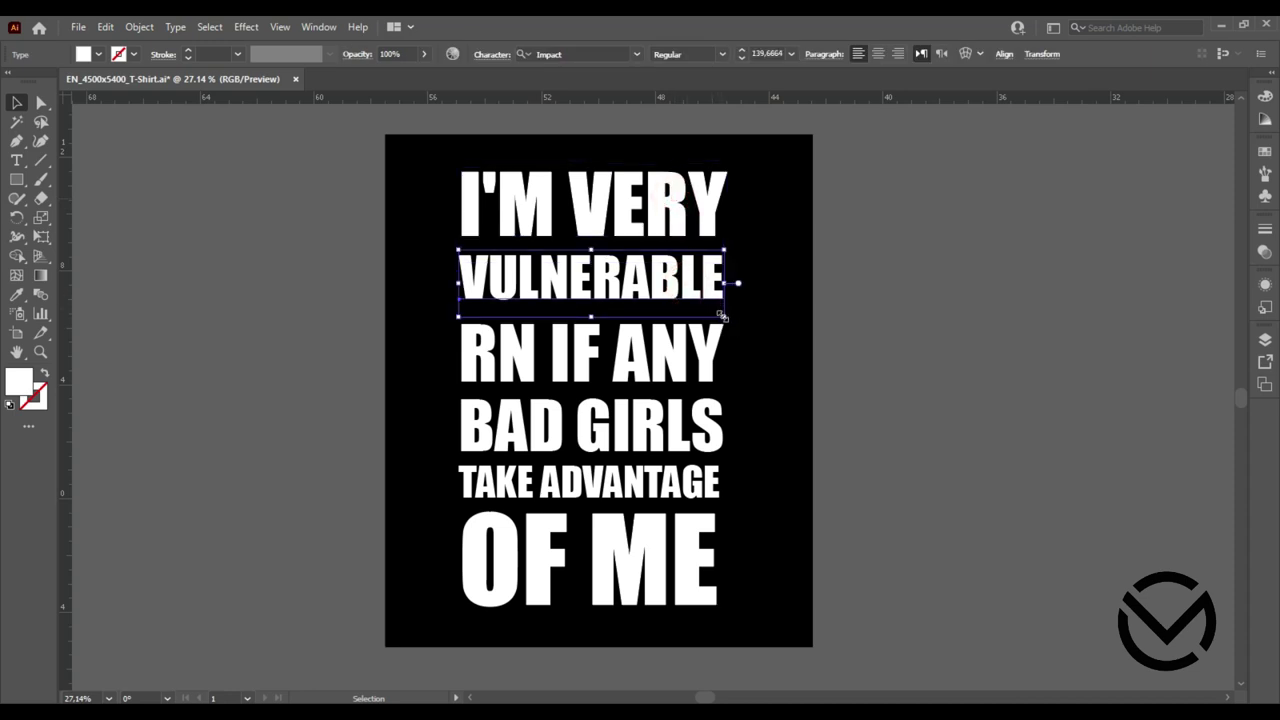
Widen VULNERABLE, RN IF ANY and OF ME to match the width of I'M VERY.
{"action": "left_click_drag", "start_coordinate": [721, 316], "coordinate": [727, 319]}
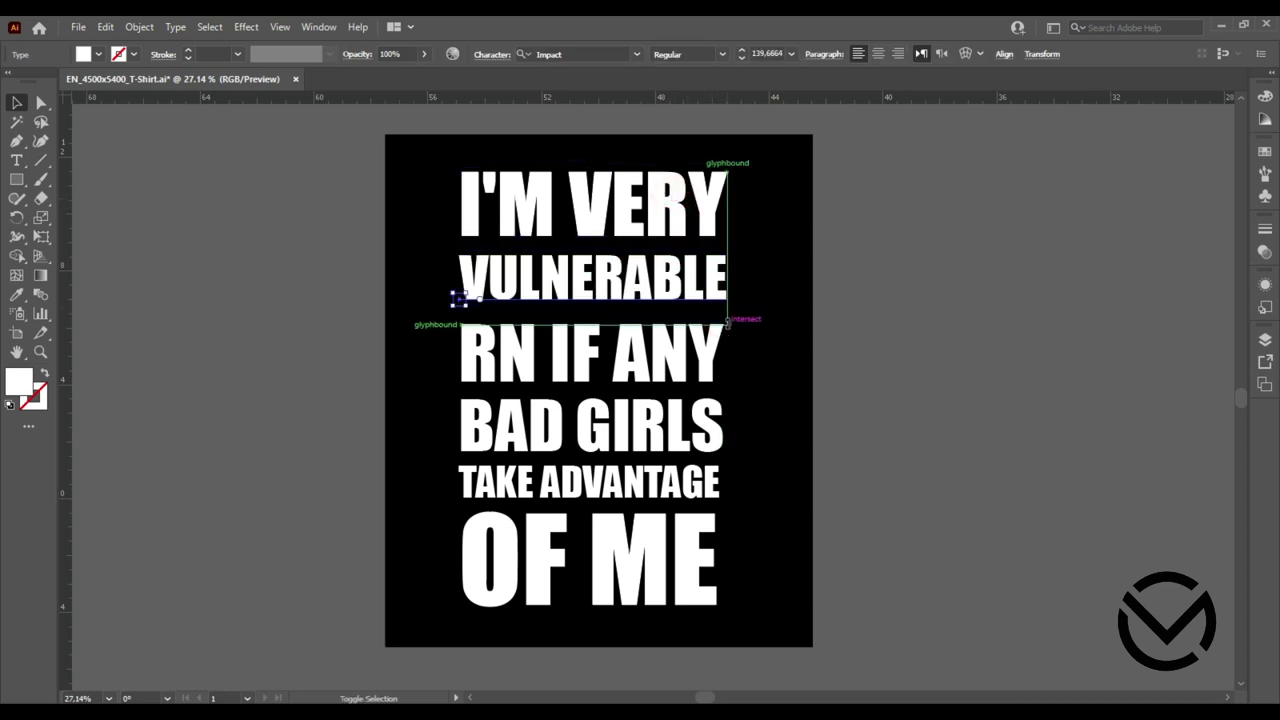
{"action": "left_click", "coordinate": [709, 370]}
{"action": "left_click_drag", "start_coordinate": [727, 407], "coordinate": [737, 515]}
{"action": "left_click", "coordinate": [714, 440]}
{"action": "left_click", "coordinate": [706, 488]}
{"action": "left_click", "coordinate": [712, 575]}
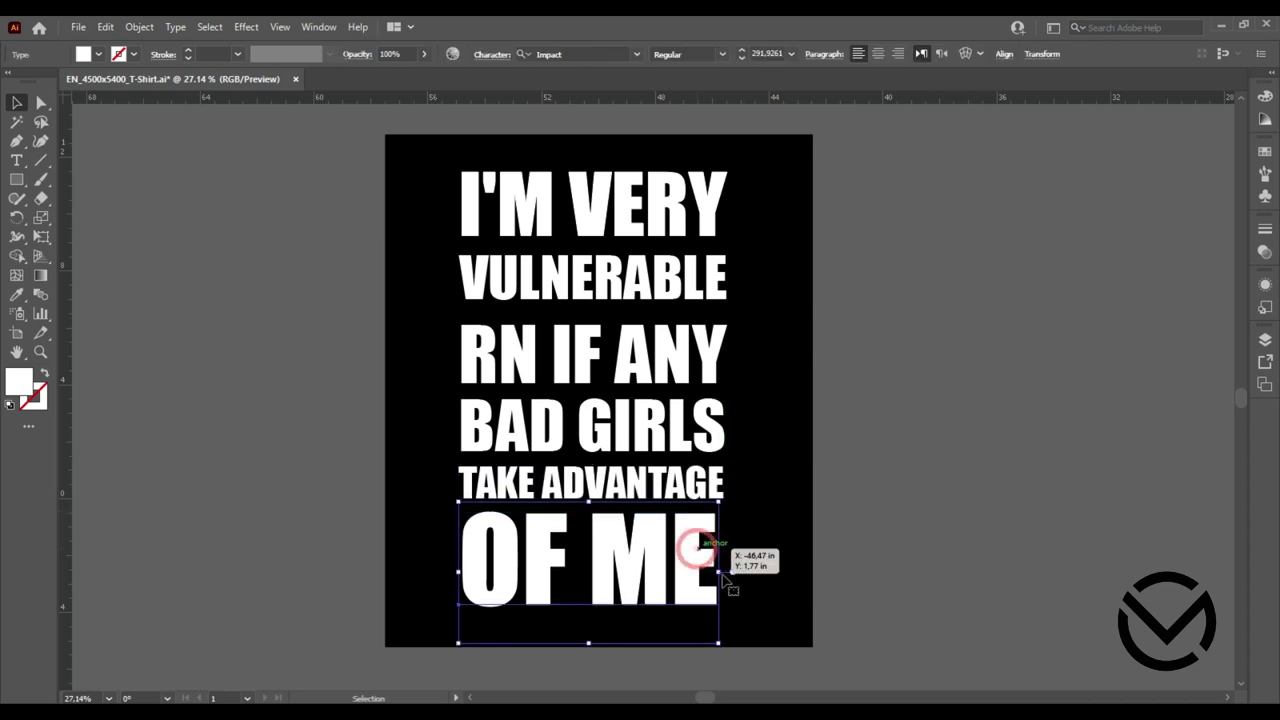
{"action": "left_click_drag", "start_coordinate": [720, 642], "coordinate": [727, 653]}
{"action": "left_click", "coordinate": [783, 512]}
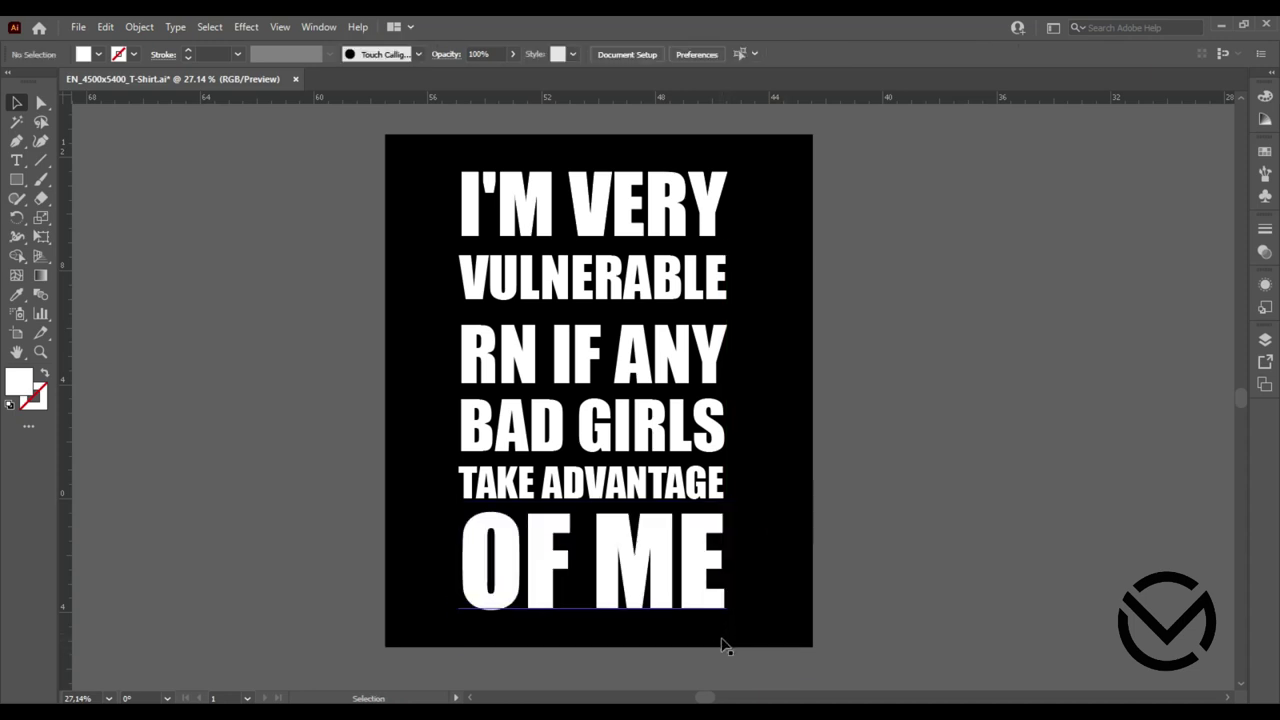
Check the font size of each slogan line from I'M VERY down to OF ME.
{"action": "left_click", "coordinate": [580, 490]}
{"action": "left_click", "coordinate": [534, 424]}
{"action": "left_click", "coordinate": [565, 332]}
{"action": "left_click", "coordinate": [578, 274]}
{"action": "left_click", "coordinate": [588, 214]}
{"action": "left_click", "coordinate": [618, 585]}
{"action": "left_click", "coordinate": [790, 491]}
{"action": "left_click_drag", "start_coordinate": [732, 632], "coordinate": [470, 145]}
{"action": "left_click", "coordinate": [736, 273]}
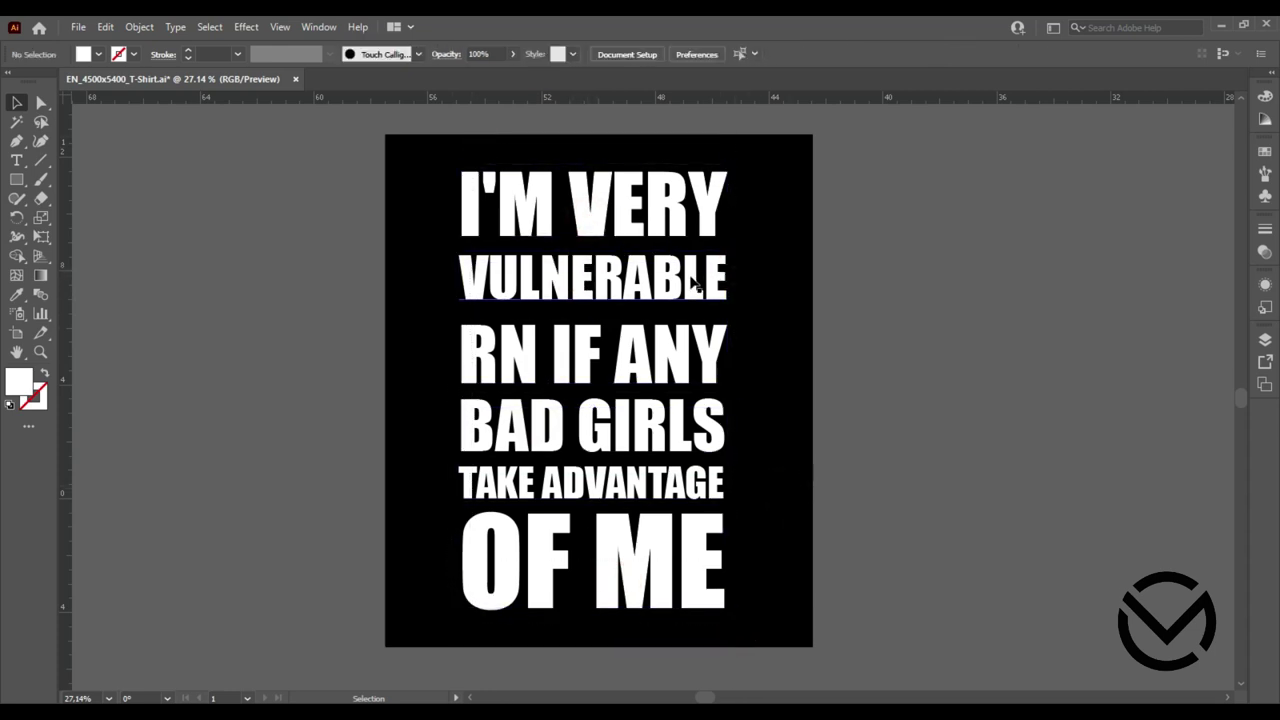
Move VULNERABLE through OF ME up to close the gaps, then shift the middle lines down slightly.
{"action": "left_click_drag", "start_coordinate": [678, 284], "coordinate": [678, 277]}
{"action": "left_click_drag", "start_coordinate": [643, 357], "coordinate": [645, 343]}
{"action": "left_click", "coordinate": [757, 403]}
{"action": "left_click_drag", "start_coordinate": [677, 448], "coordinate": [680, 418]}
{"action": "left_click_drag", "start_coordinate": [677, 418], "coordinate": [678, 418]}
{"action": "left_click_drag", "start_coordinate": [709, 492], "coordinate": [700, 460]}
{"action": "left_click", "coordinate": [811, 491]}
{"action": "left_click_drag", "start_coordinate": [666, 563], "coordinate": [666, 549]}
{"action": "left_click", "coordinate": [757, 466]}
{"action": "left_click_drag", "start_coordinate": [775, 242], "coordinate": [671, 459]}
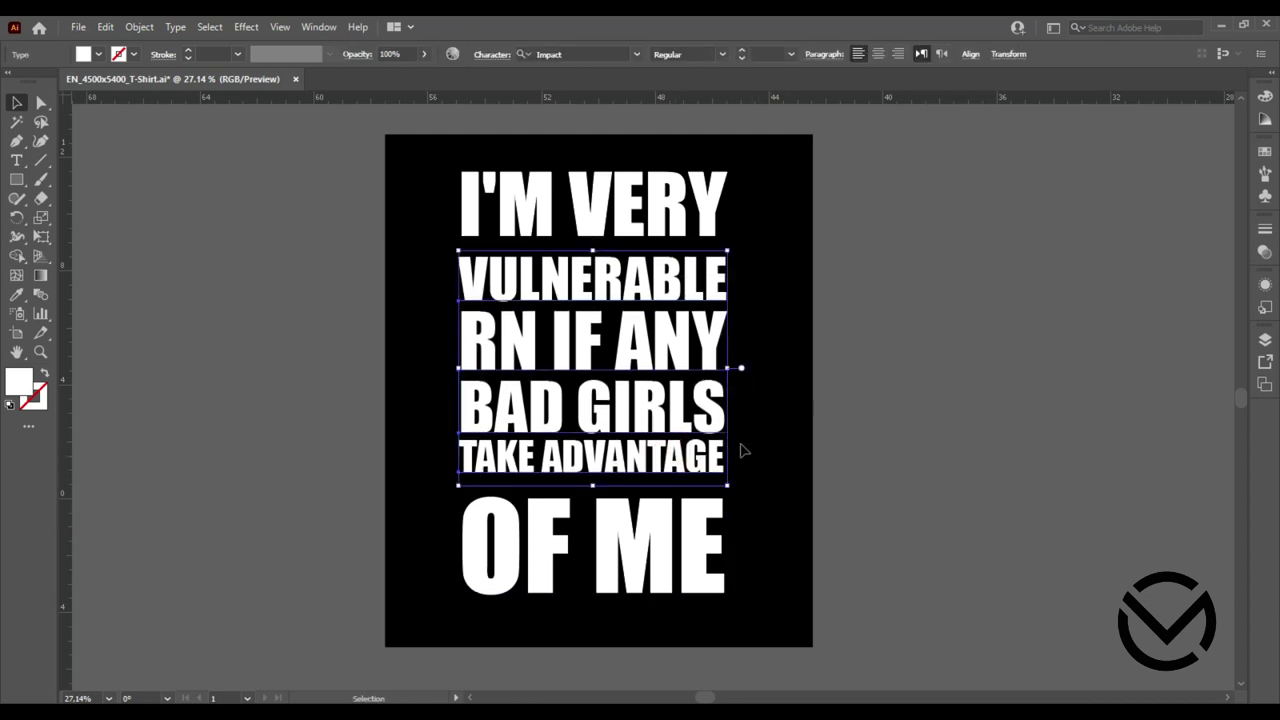
{"action": "left_click", "coordinate": [755, 430]}
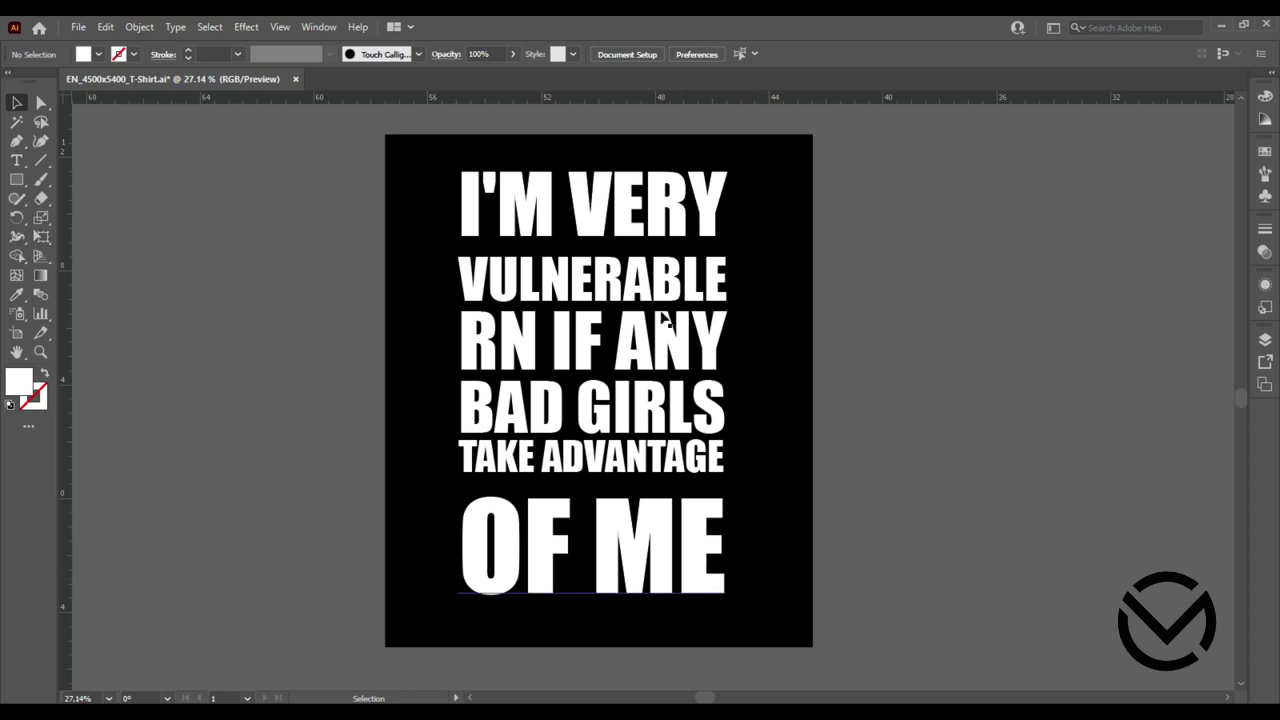
{"action": "left_click", "coordinate": [640, 220]}
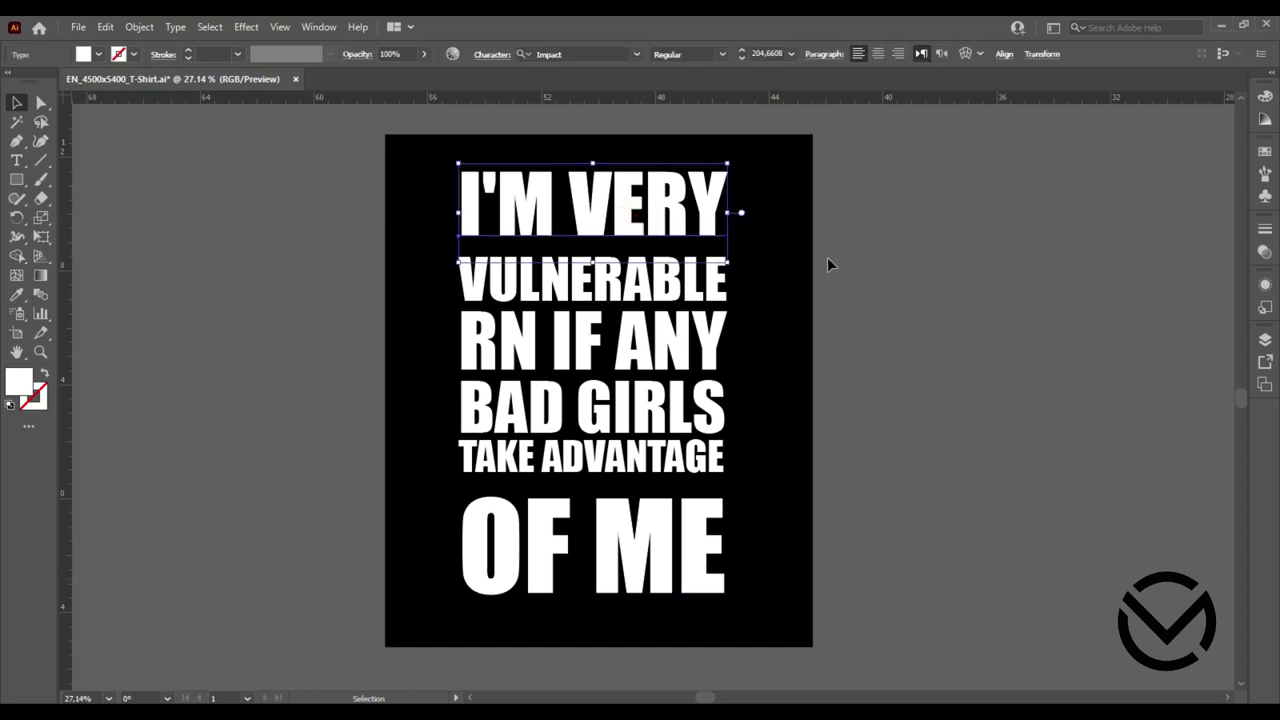
{"action": "left_click", "coordinate": [778, 358]}
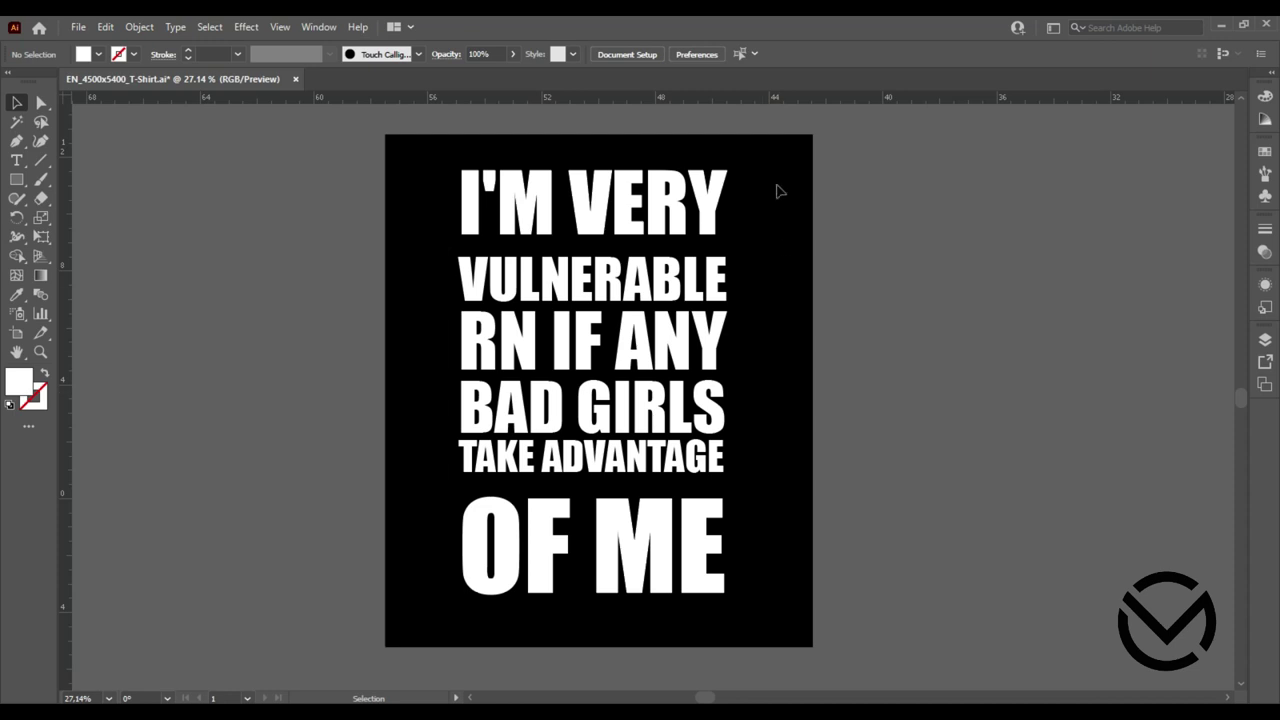
Enlarge all slogan lines from the top-left and bottom-right corners to fill more of the artboard.
{"action": "left_click_drag", "start_coordinate": [770, 165], "coordinate": [478, 615]}
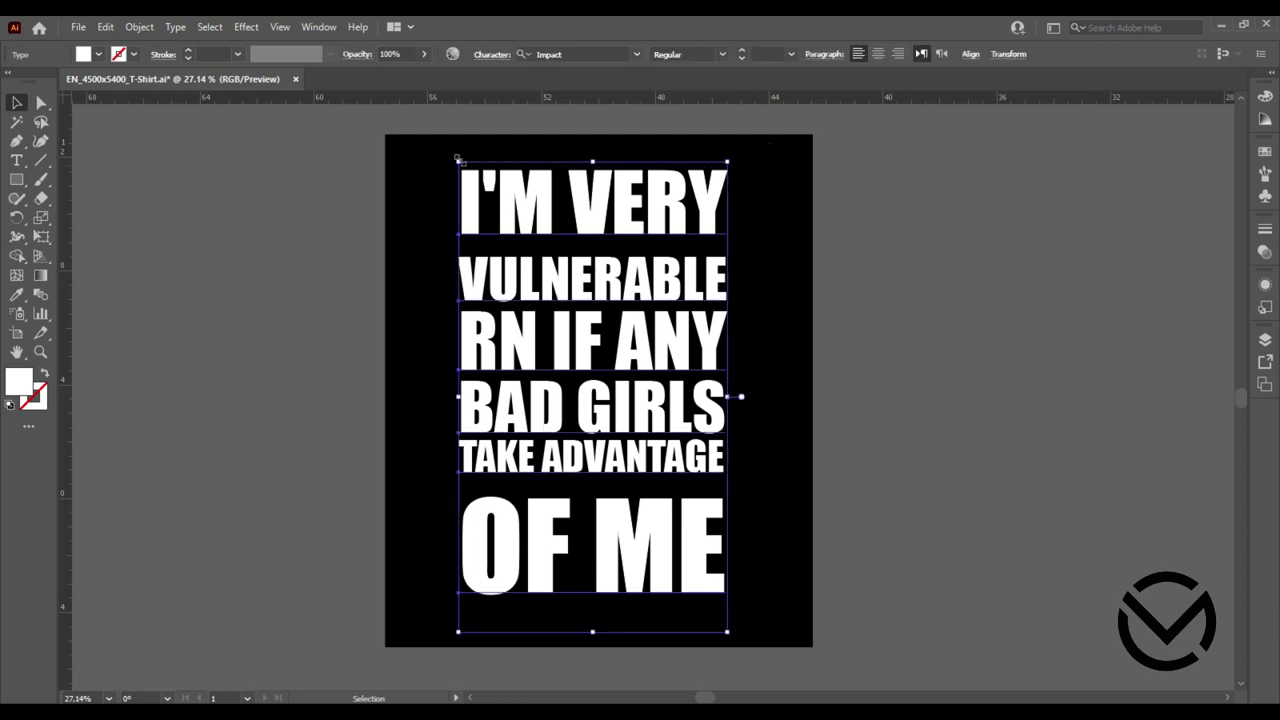
{"action": "left_click_drag", "start_coordinate": [457, 158], "coordinate": [445, 139]}
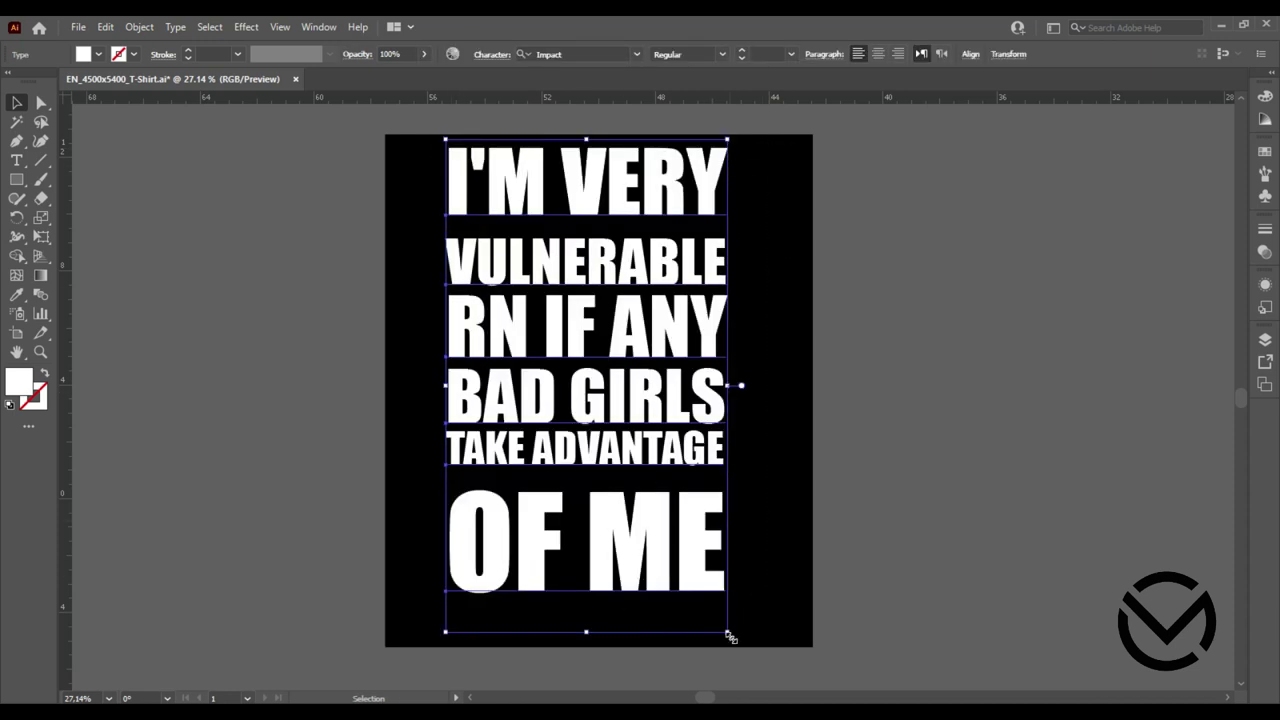
{"action": "left_click_drag", "start_coordinate": [728, 634], "coordinate": [748, 662]}
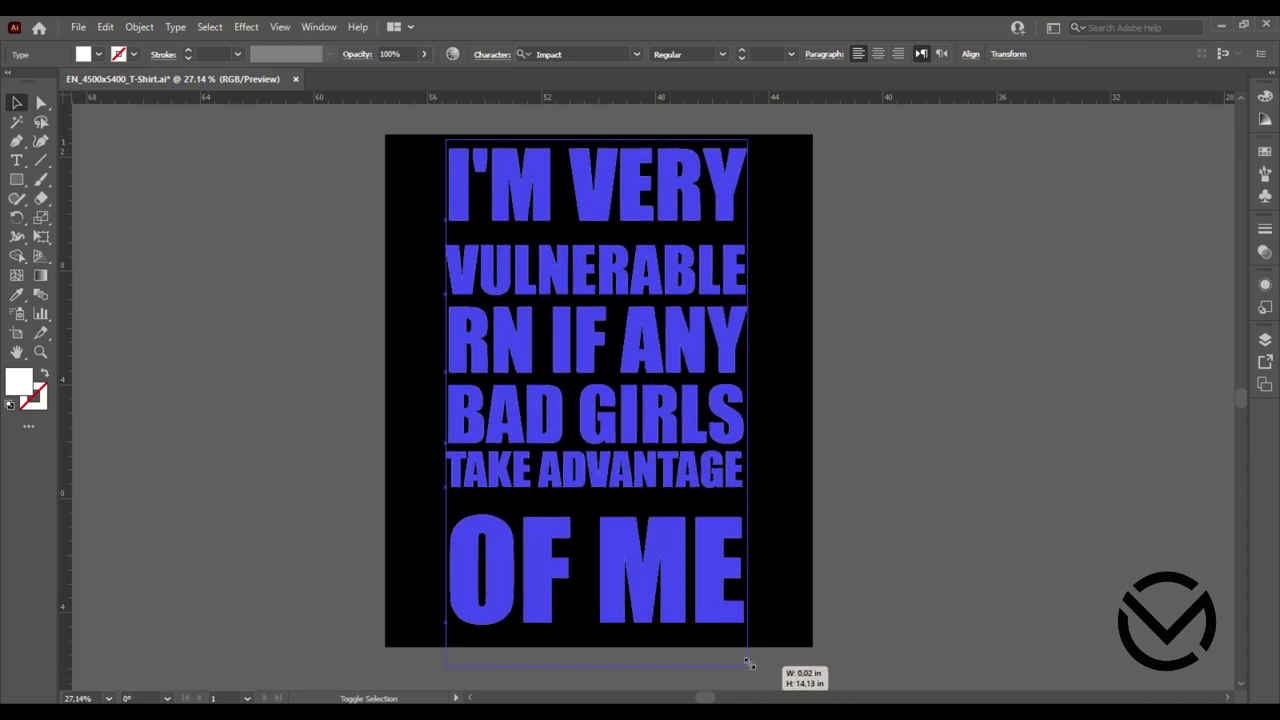
{"action": "left_click_drag", "start_coordinate": [688, 500], "coordinate": [693, 507]}
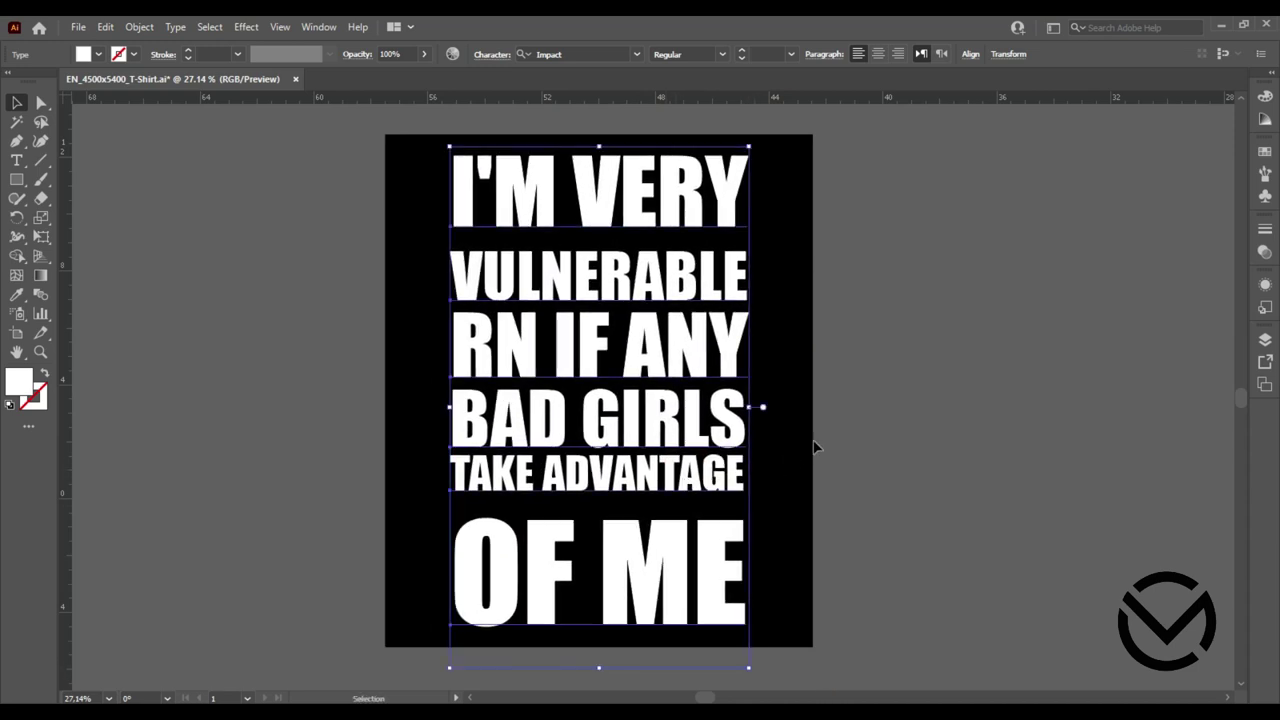
{"action": "left_click", "coordinate": [815, 447]}
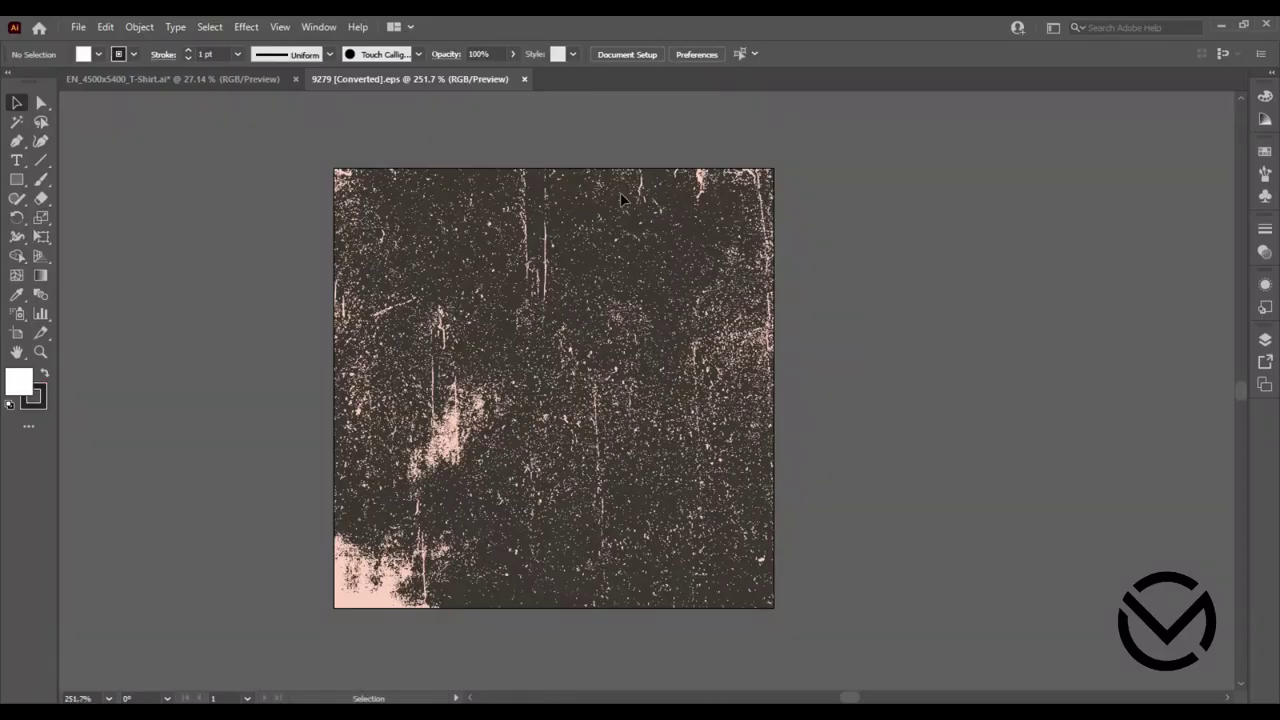
Ungroup the grunge texture artwork in the 9279 [Converted].eps document.
{"action": "left_click", "coordinate": [508, 355]}
{"action": "right_click", "coordinate": [508, 352]}
{"action": "left_click", "coordinate": [565, 478]}
{"action": "left_click", "coordinate": [857, 343]}
Bring the texture onto the T-shirt artboard and stretch it over the whole black area.
{"action": "left_click_drag", "start_coordinate": [465, 410], "coordinate": [242, 84]}
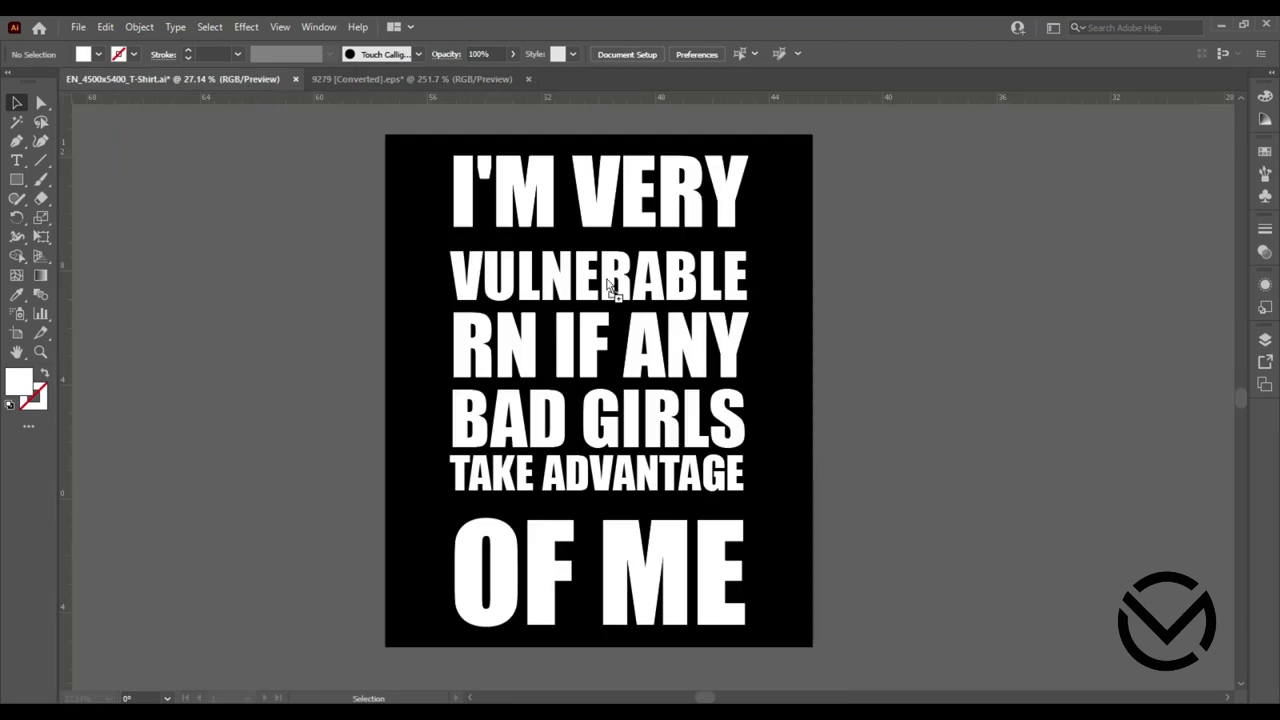
{"action": "left_click_drag", "start_coordinate": [242, 84], "coordinate": [623, 317]}
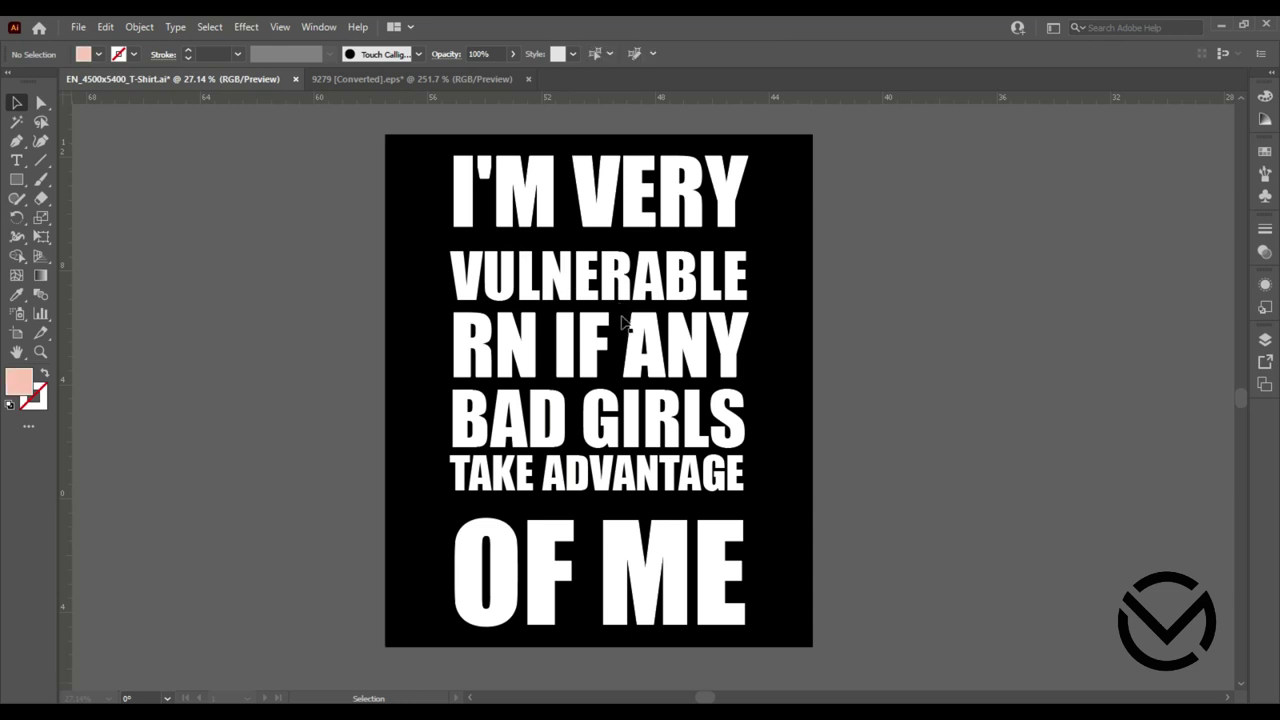
{"action": "left_click_drag", "start_coordinate": [545, 236], "coordinate": [436, 143]}
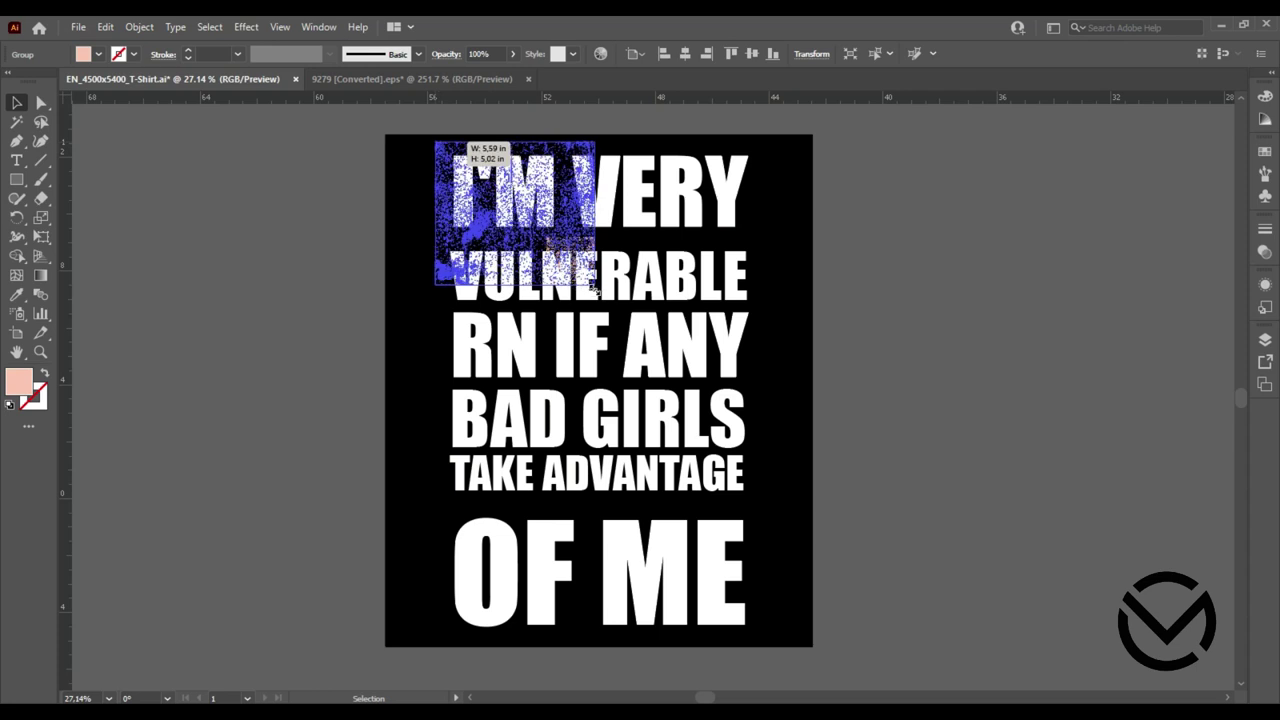
{"action": "left_click_drag", "start_coordinate": [597, 288], "coordinate": [594, 284]}
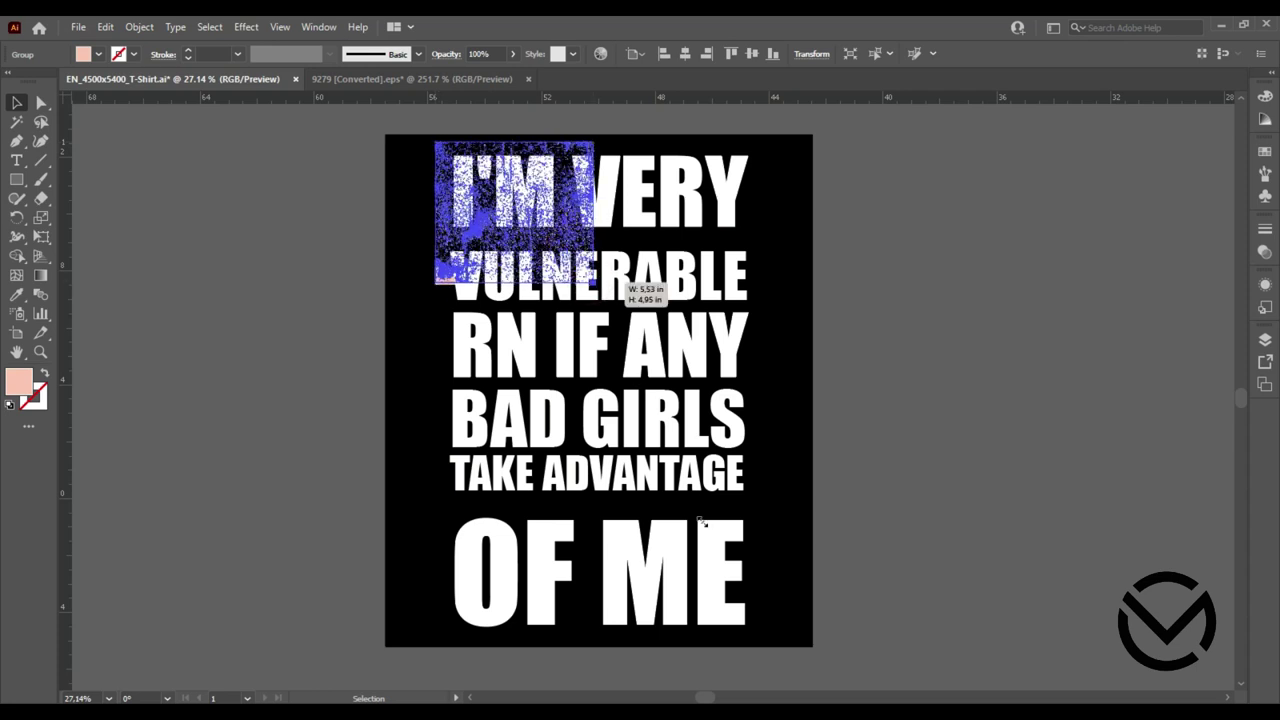
{"action": "left_click_drag", "start_coordinate": [701, 521], "coordinate": [771, 642]}
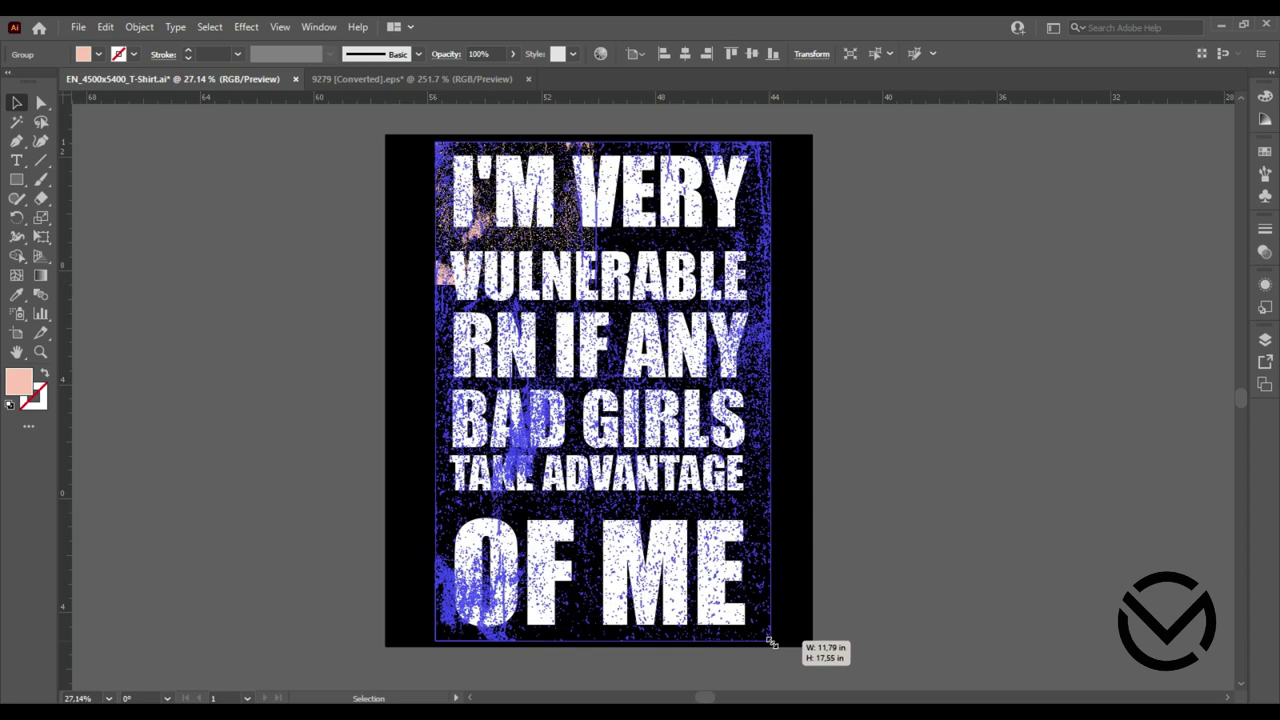
{"action": "left_click_drag", "start_coordinate": [804, 644], "coordinate": [807, 644]}
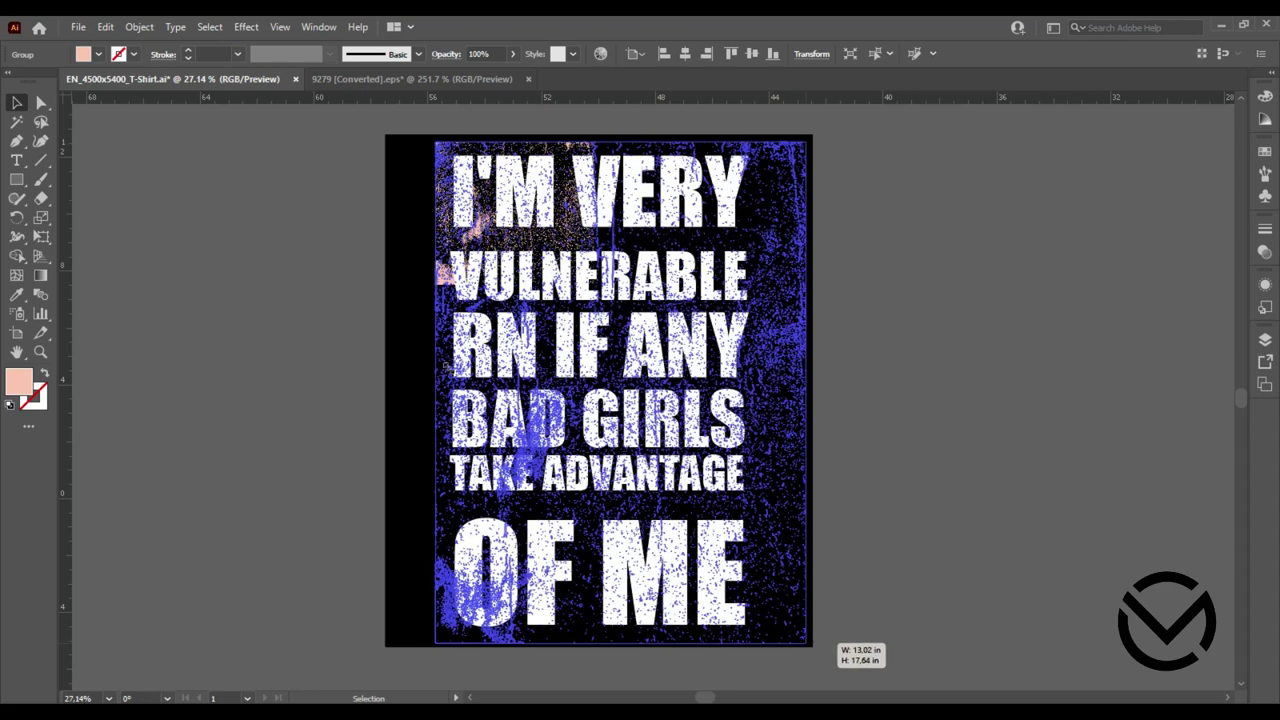
{"action": "left_click_drag", "start_coordinate": [437, 396], "coordinate": [391, 383]}
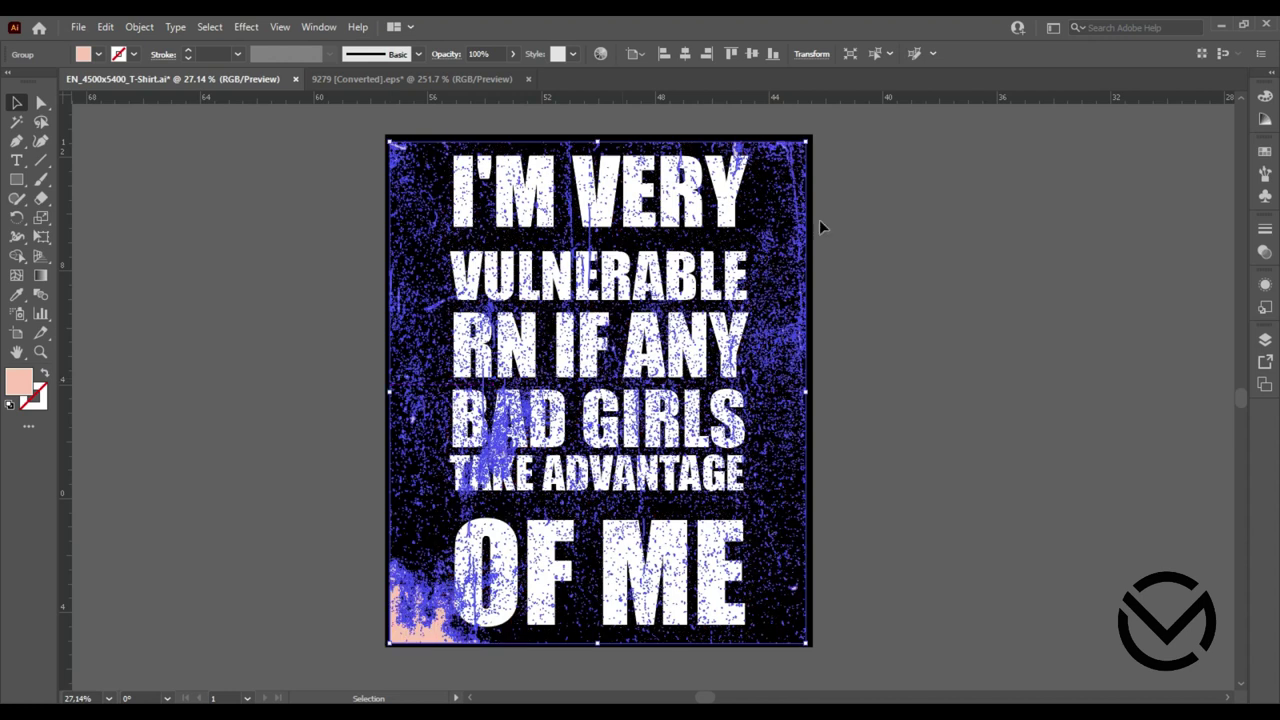
{"action": "left_click", "coordinate": [849, 211]}
Select all artwork and make an inverted opacity mask in the Transparency panel.
{"action": "key", "text": "ctrl+a"}
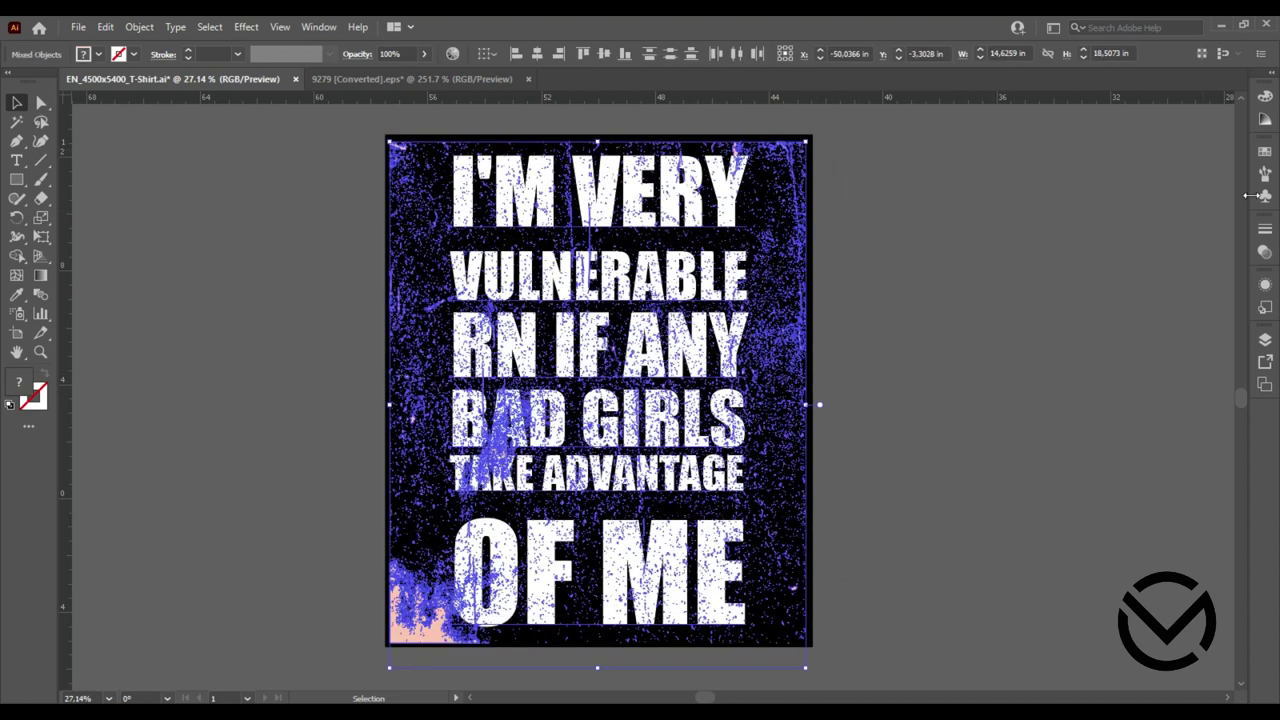
{"action": "left_click", "coordinate": [1263, 253]}
{"action": "left_click", "coordinate": [1205, 270]}
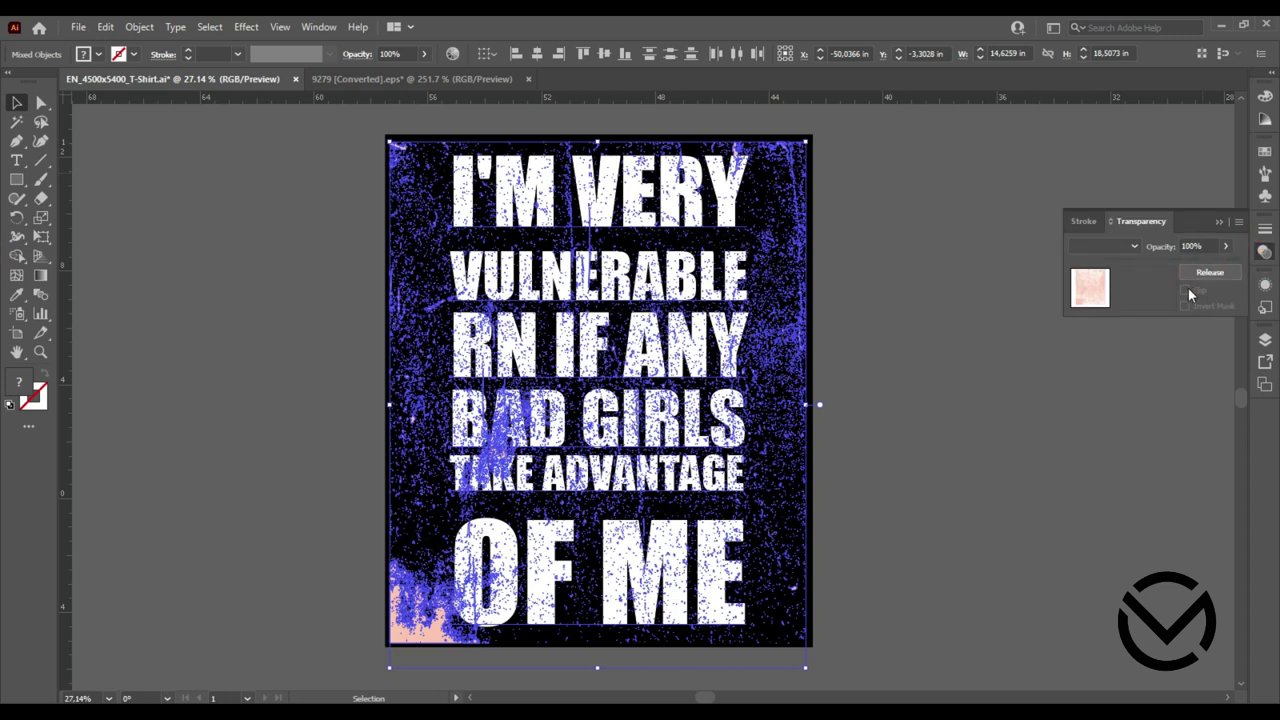
{"action": "left_click", "coordinate": [1185, 305]}
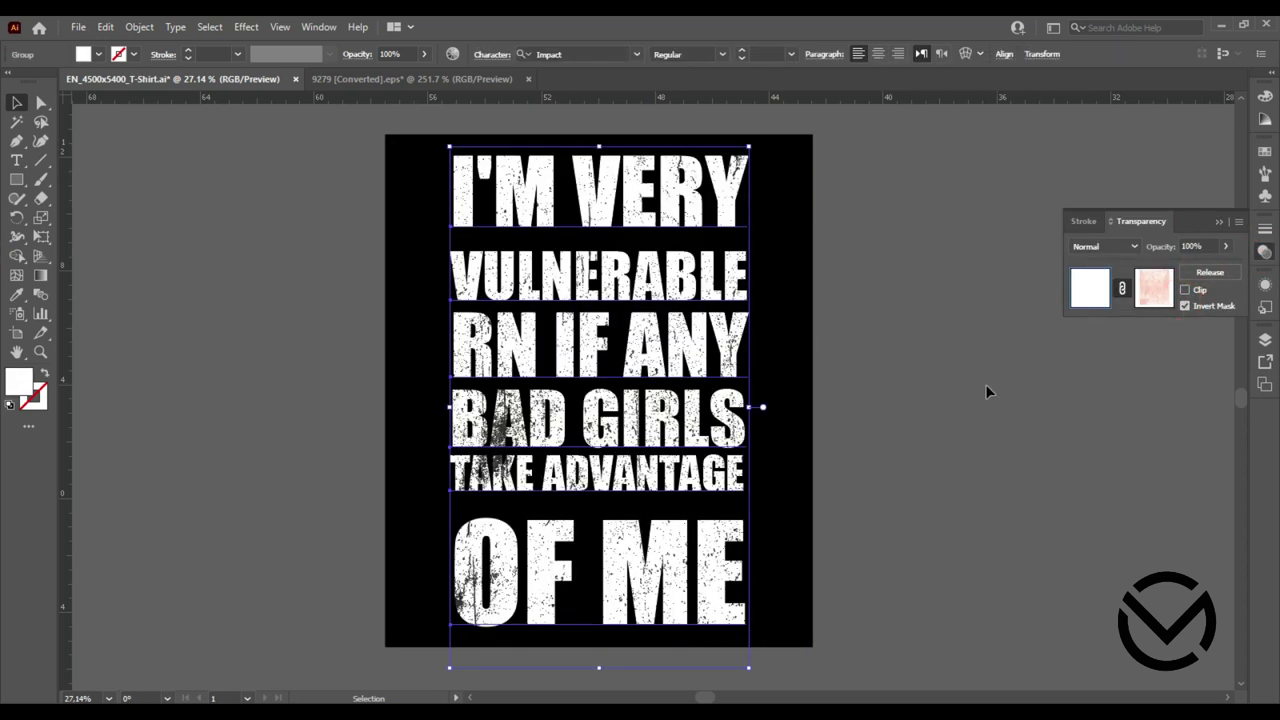
{"action": "left_click", "coordinate": [911, 349]}
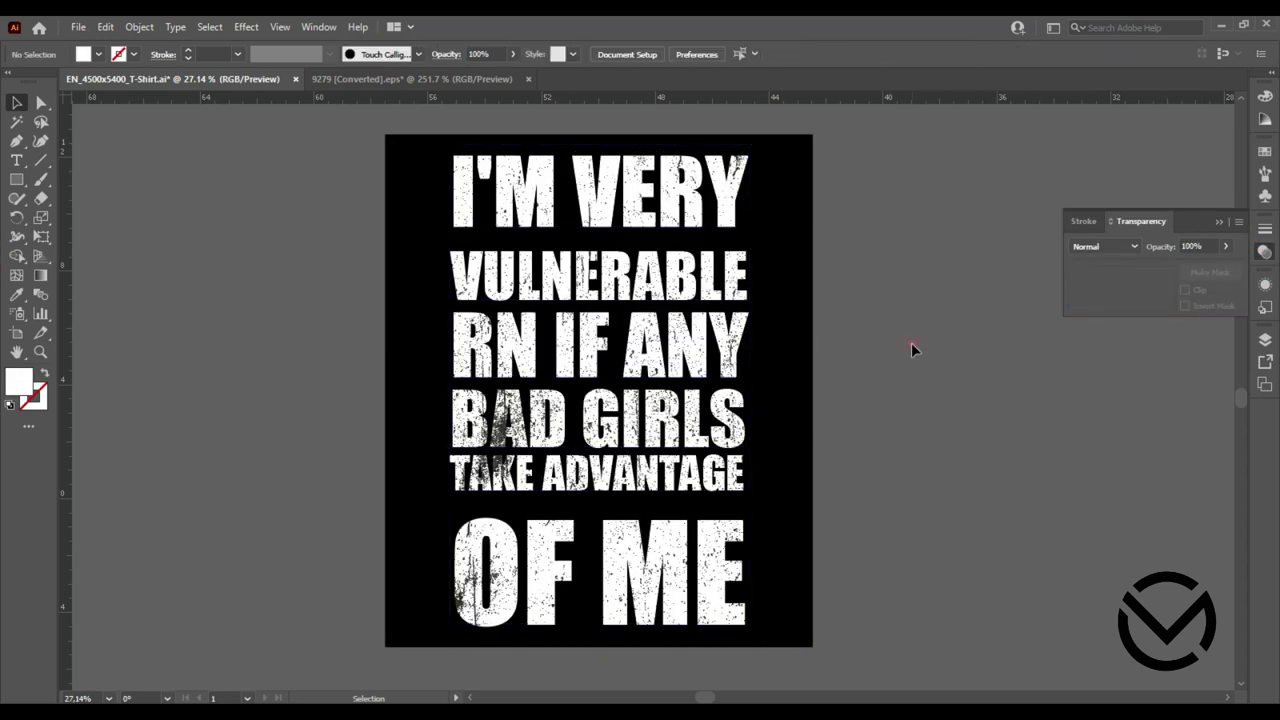
{"action": "left_click", "coordinate": [1218, 223]}
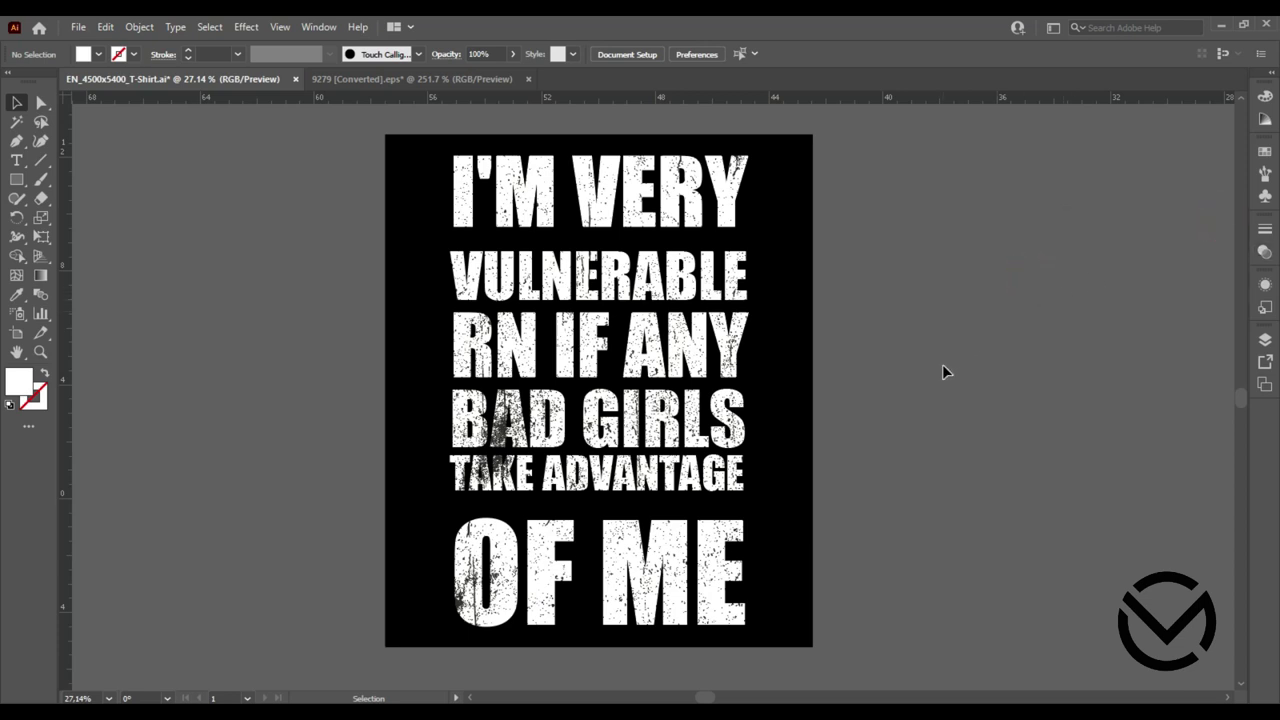